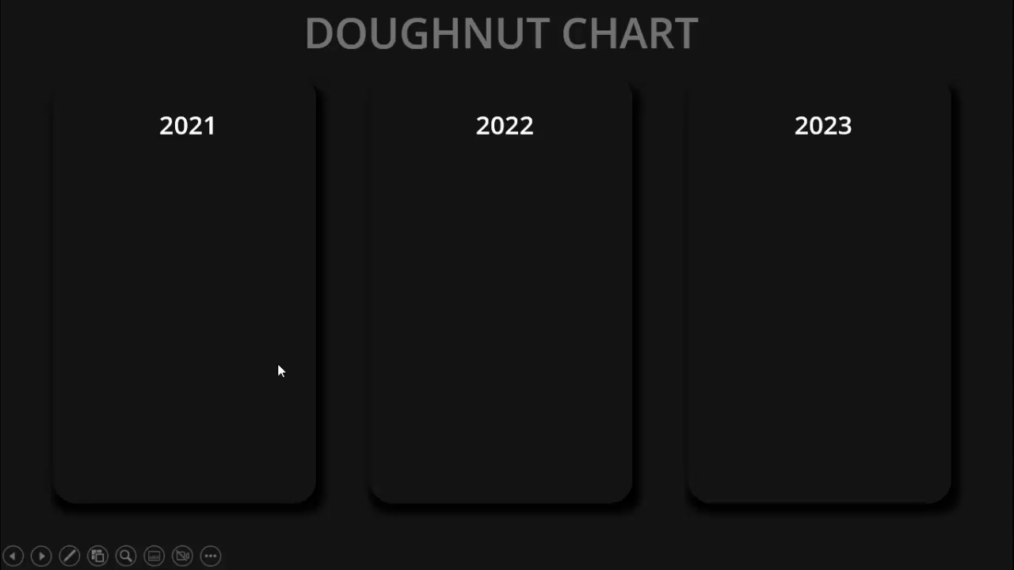
Play the finished doughnut chart slide to preview how the 2021, 2022 and 2023 cards animate in
{"action": "left_click", "coordinate": [863, 301]}
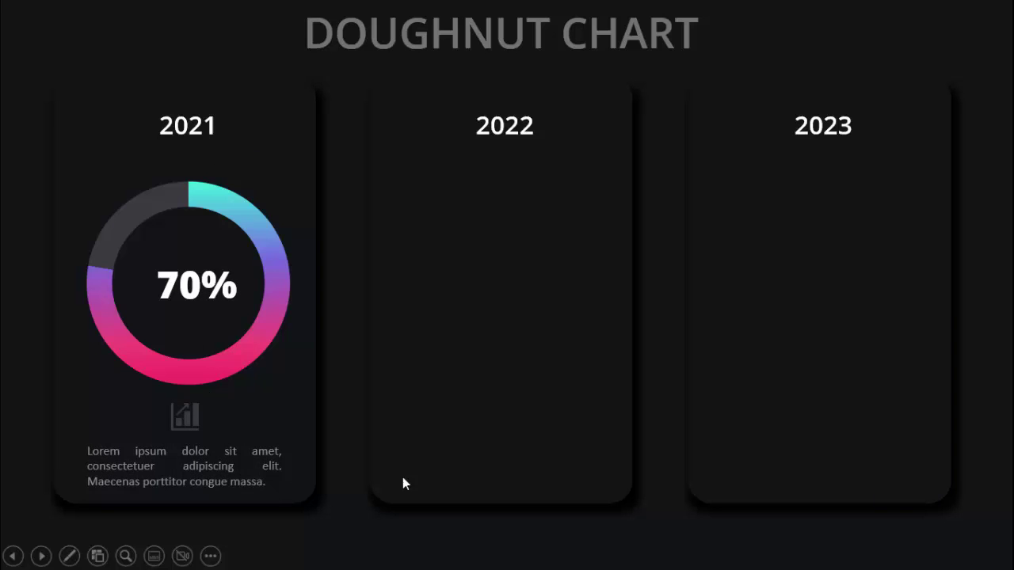
{"action": "left_click", "coordinate": [666, 457]}
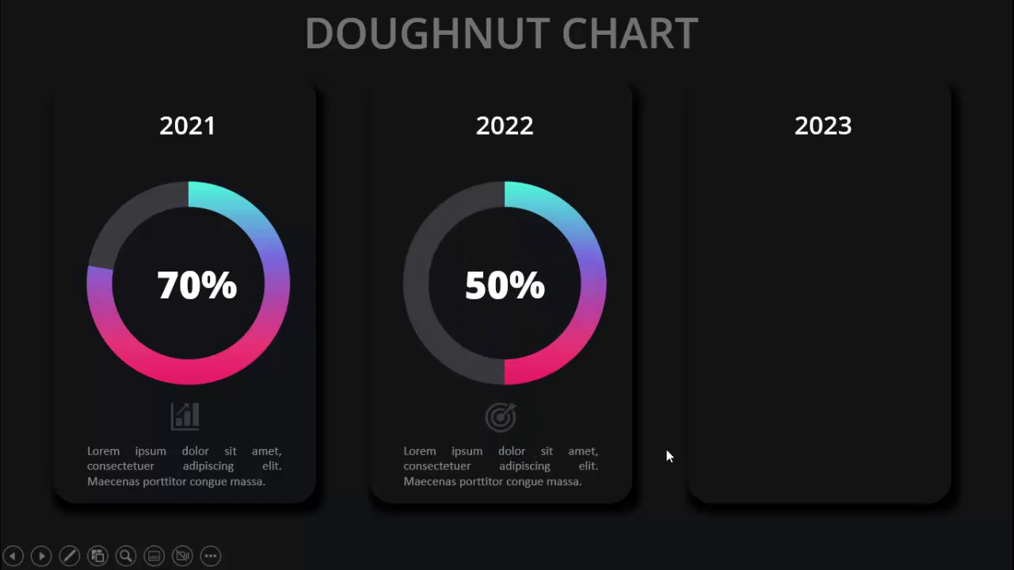
{"action": "left_click", "coordinate": [666, 456]}
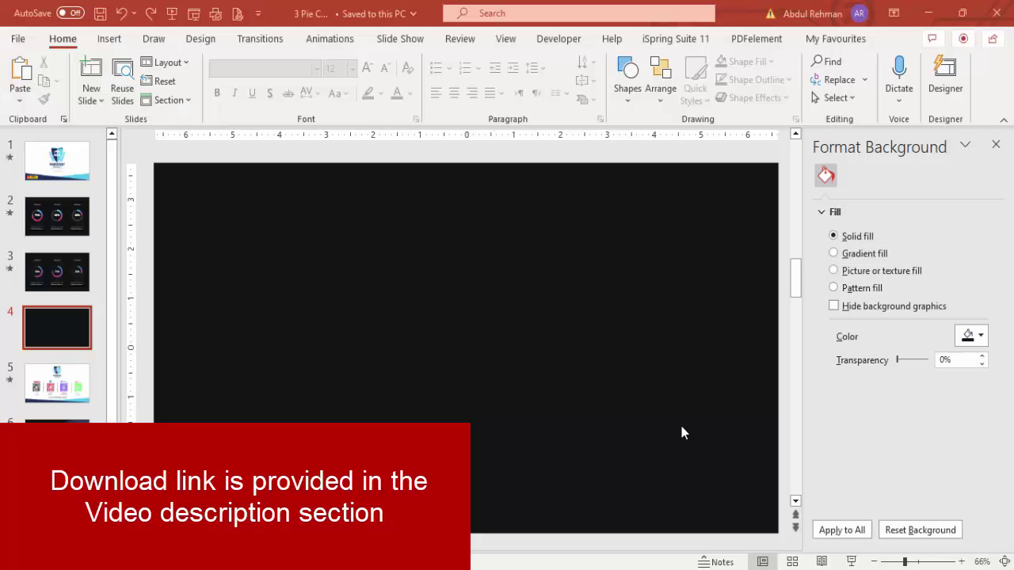
Draw a rounded rectangle about 5.7" high and 3.41" wide on the blank slide, reduce its corner rounding and nudge it slightly upward
{"action": "left_click", "coordinate": [107, 39]}
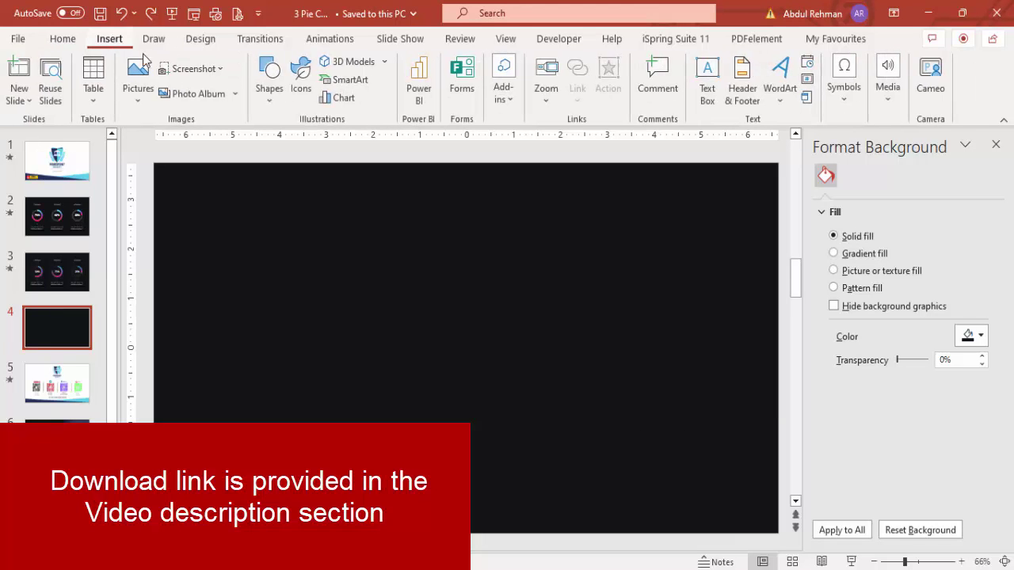
{"action": "left_click", "coordinate": [270, 93]}
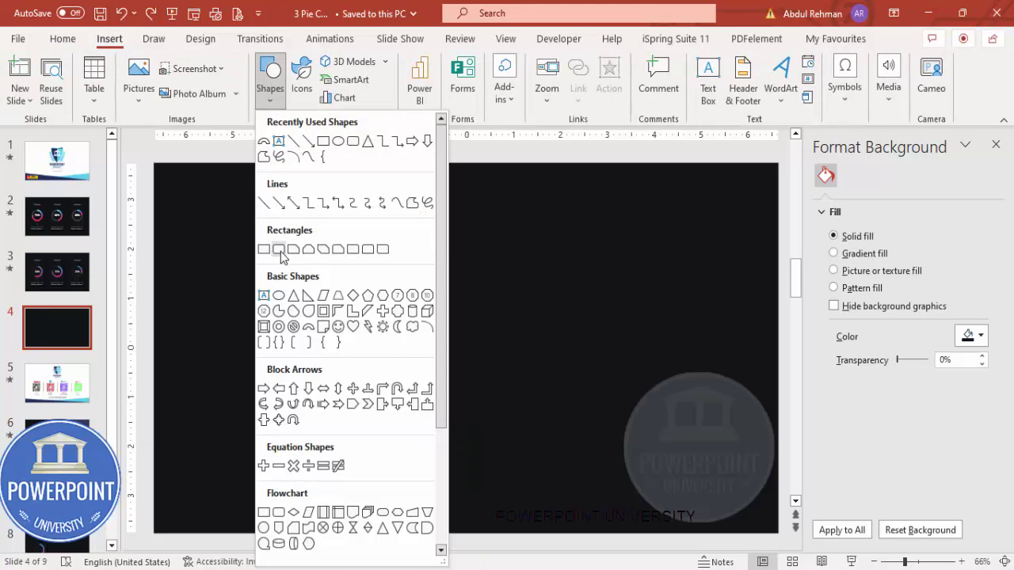
{"action": "left_click", "coordinate": [279, 250]}
{"action": "left_click_drag", "start_coordinate": [184, 224], "coordinate": [344, 505]}
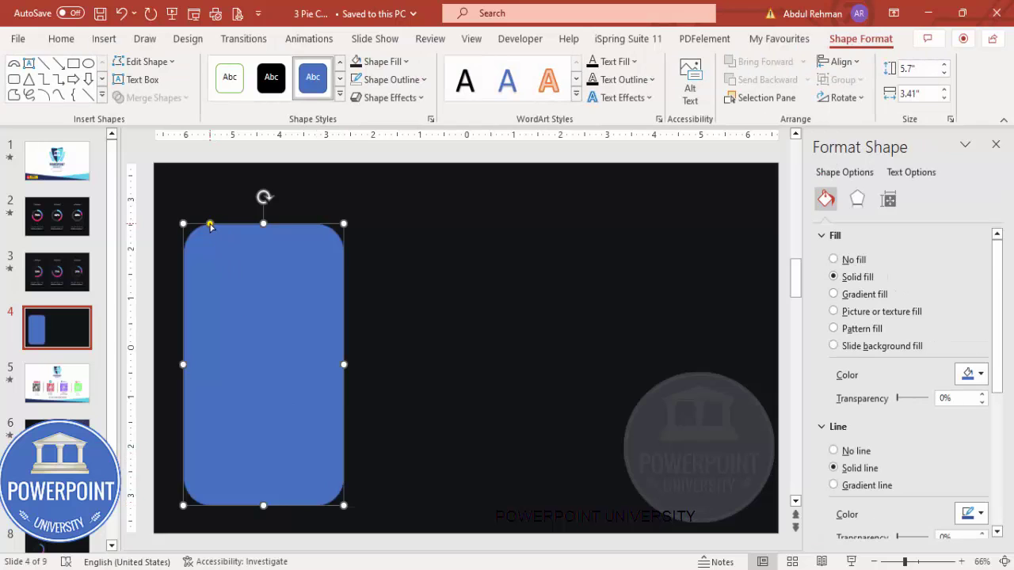
{"action": "left_click_drag", "start_coordinate": [210, 225], "coordinate": [195, 226]}
{"action": "left_click_drag", "start_coordinate": [258, 285], "coordinate": [255, 272]}
Remove the rounded rectangle's outline and fill it with the near-black recent color matching the slide background
{"action": "left_click", "coordinate": [391, 79]}
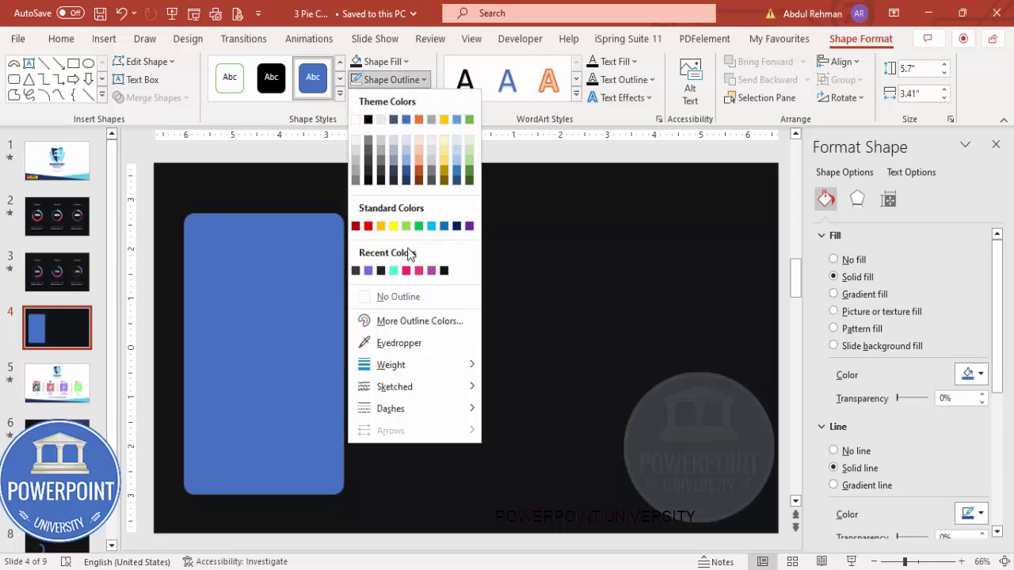
{"action": "left_click", "coordinate": [411, 298]}
{"action": "left_click", "coordinate": [382, 62]}
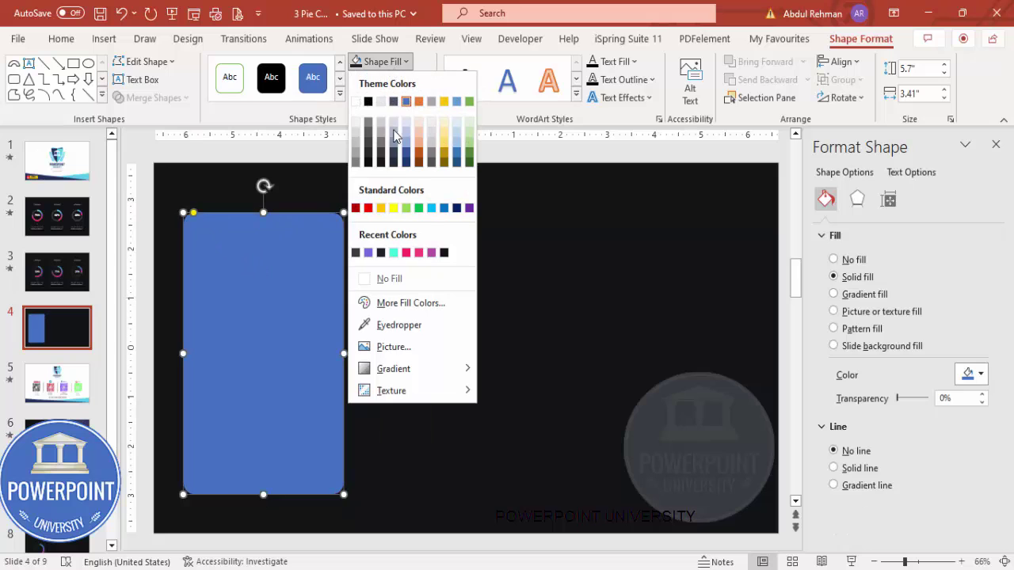
{"action": "left_click", "coordinate": [445, 253]}
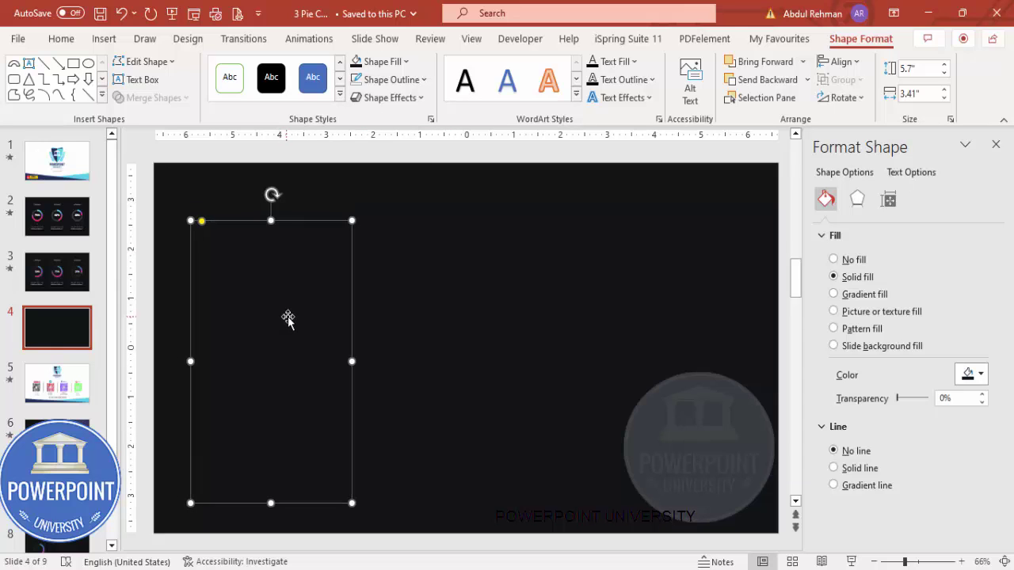
Place a duplicate of the card up and to its right and fill it with pure black
{"action": "left_click_drag", "start_coordinate": [278, 317], "coordinate": [367, 298]}
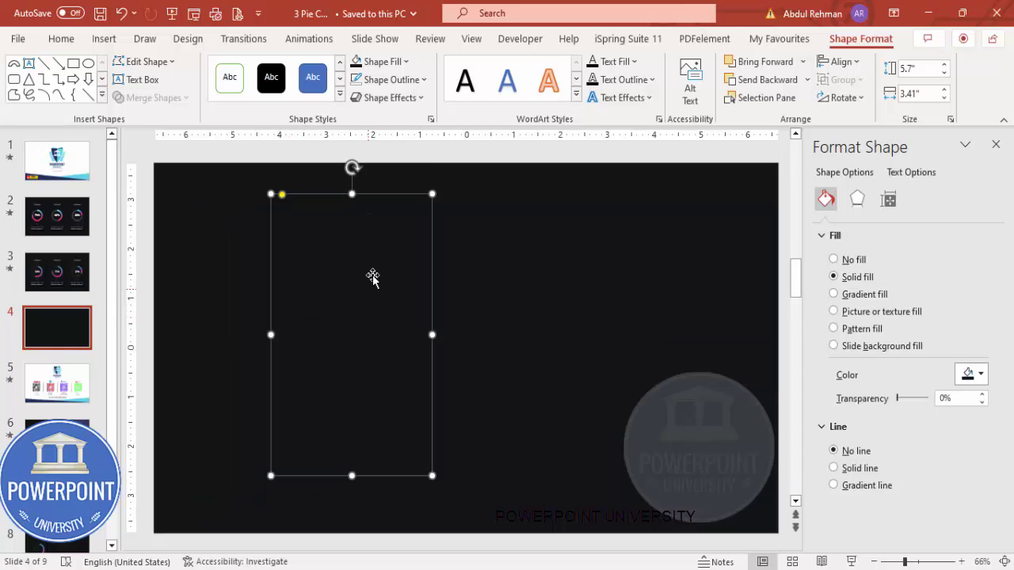
{"action": "left_click", "coordinate": [369, 61]}
{"action": "left_click", "coordinate": [372, 104]}
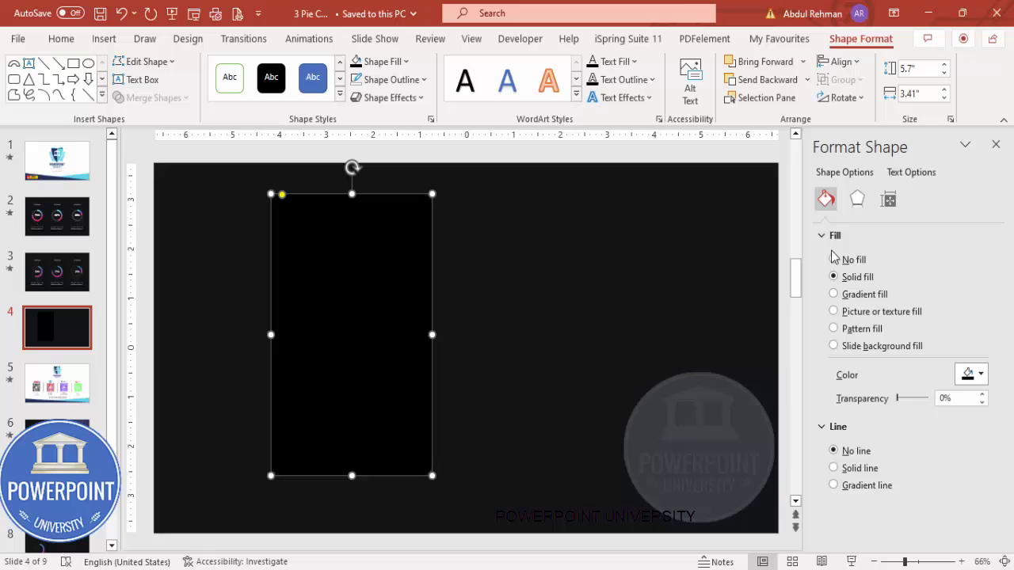
Apply soft edges of 11 pt to the black duplicate rectangle
{"action": "left_click", "coordinate": [862, 201]}
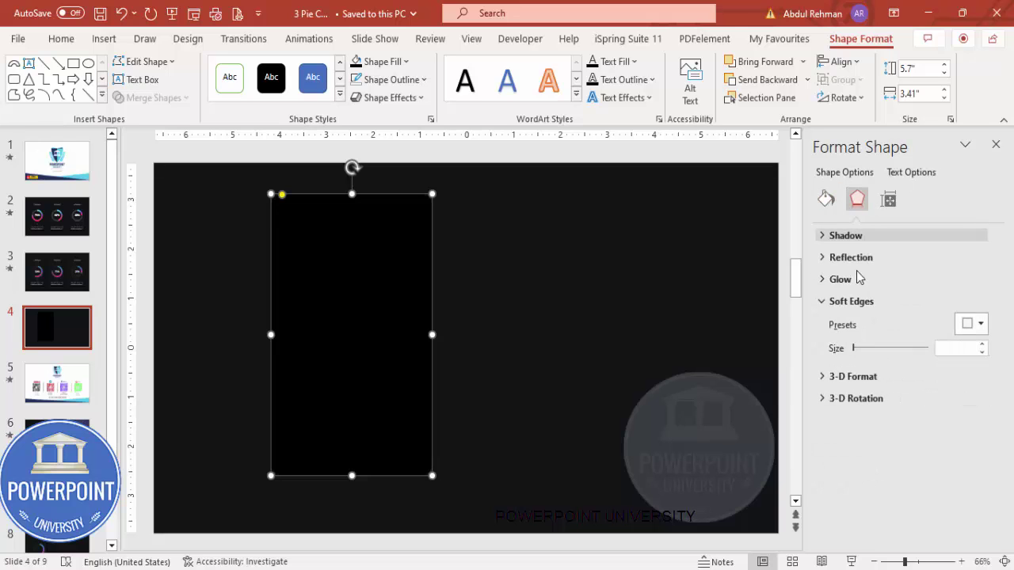
{"action": "left_click", "coordinate": [980, 344]}
{"action": "left_click", "coordinate": [981, 344]}
{"action": "left_click", "coordinate": [980, 345]}
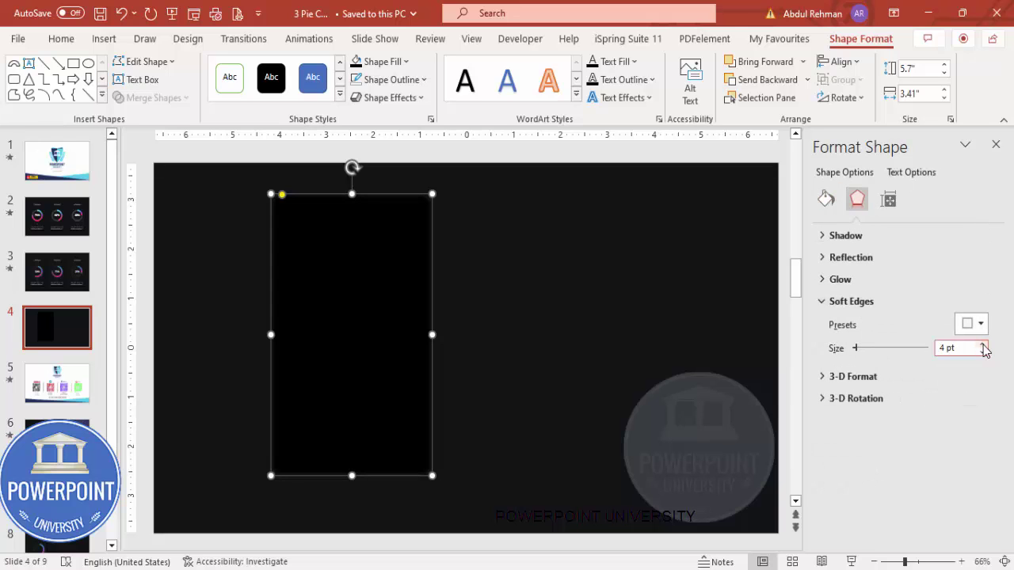
{"action": "left_click", "coordinate": [982, 345]}
{"action": "left_click", "coordinate": [983, 345]}
{"action": "left_click", "coordinate": [983, 347]}
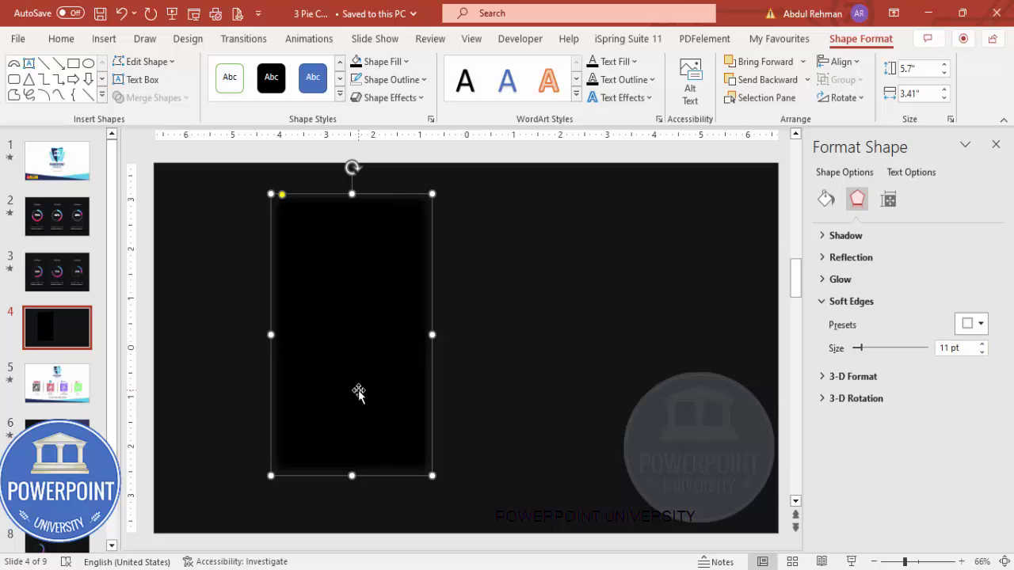
Send the blurred black rectangle to the back and position it behind the card, slightly offset down and right as a shadow
{"action": "left_click", "coordinate": [807, 79]}
{"action": "left_click", "coordinate": [776, 122]}
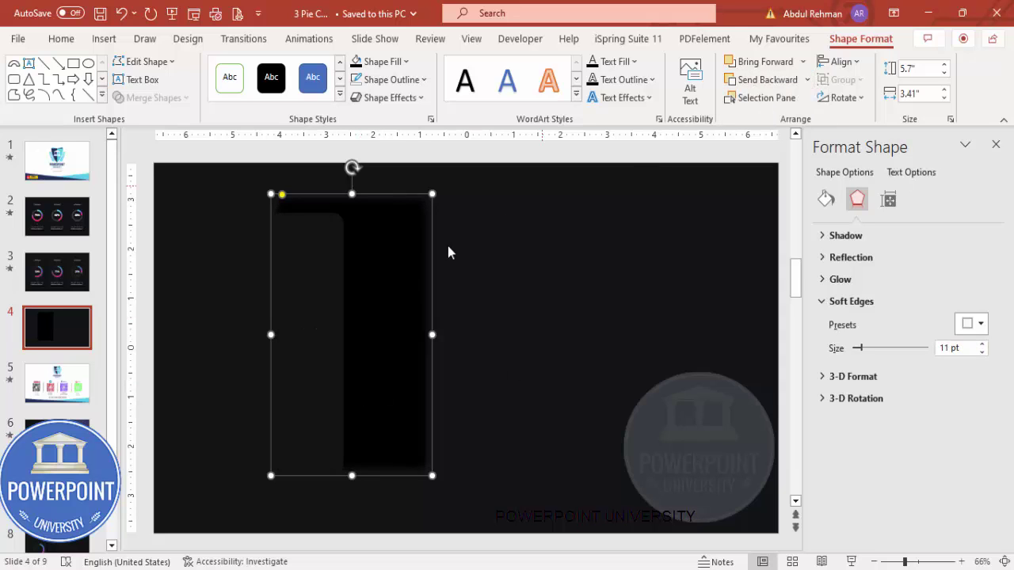
{"action": "left_click_drag", "start_coordinate": [400, 318], "coordinate": [329, 345]}
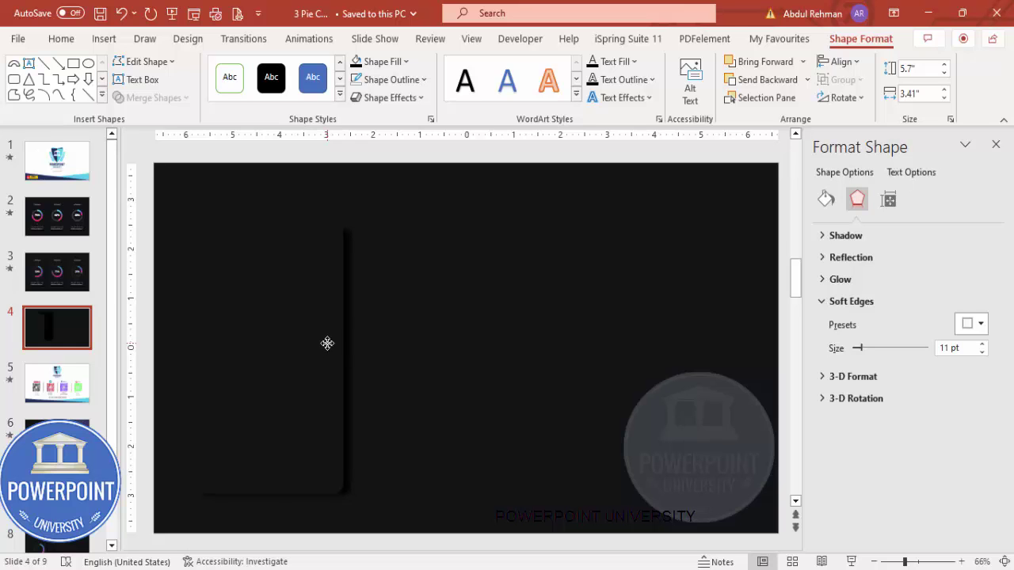
{"action": "left_click", "coordinate": [327, 343]}
{"action": "left_click", "coordinate": [431, 335]}
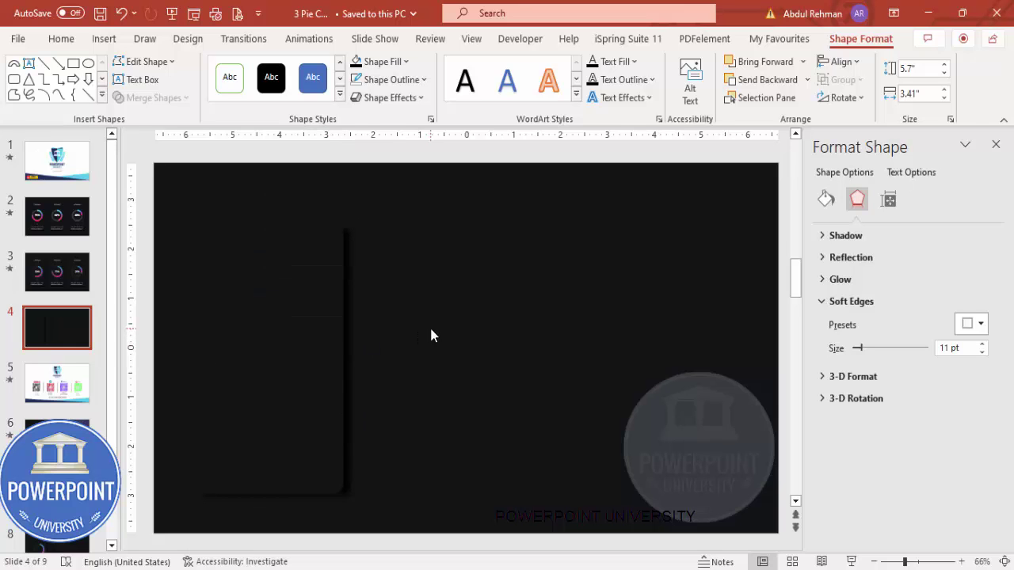
{"action": "left_click", "coordinate": [299, 354]}
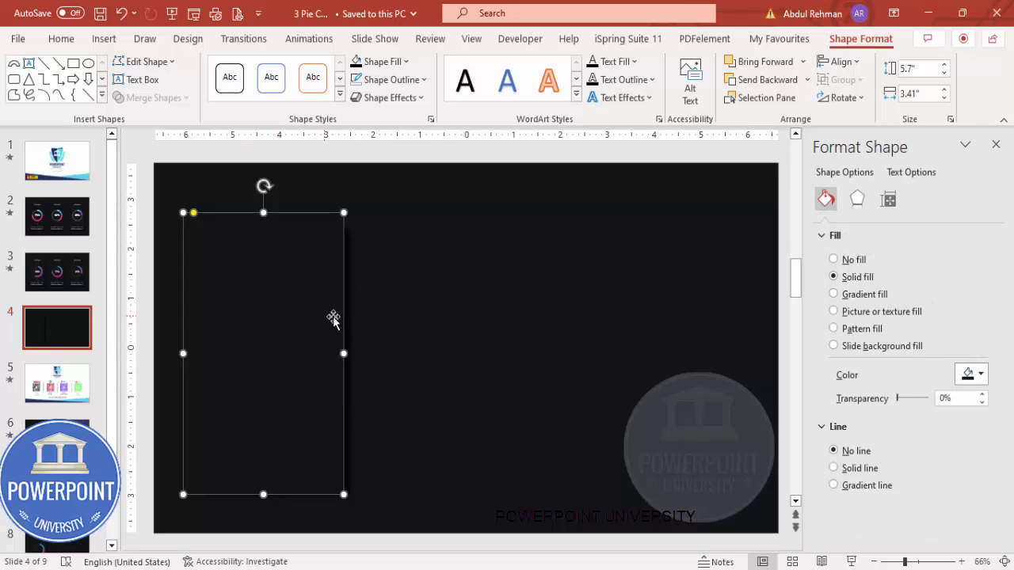
{"action": "left_click", "coordinate": [413, 329]}
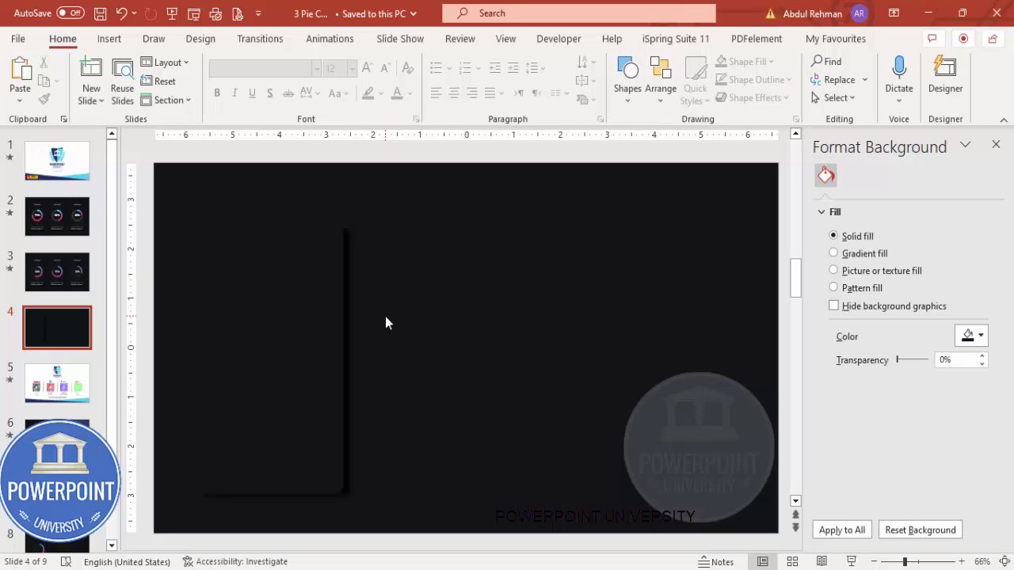
Insert a doughnut chart on the slide
{"action": "left_click", "coordinate": [108, 39]}
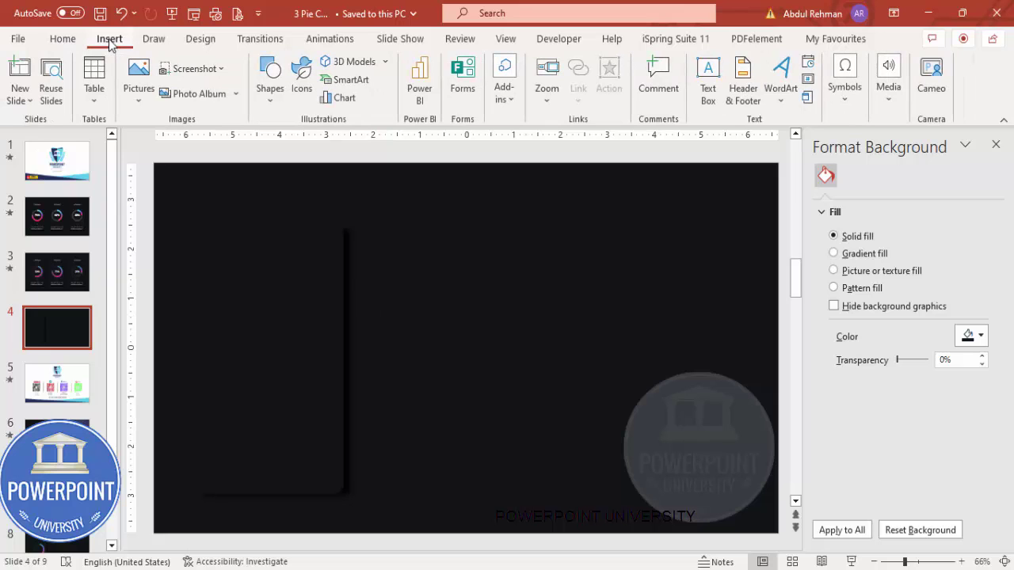
{"action": "left_click", "coordinate": [346, 98]}
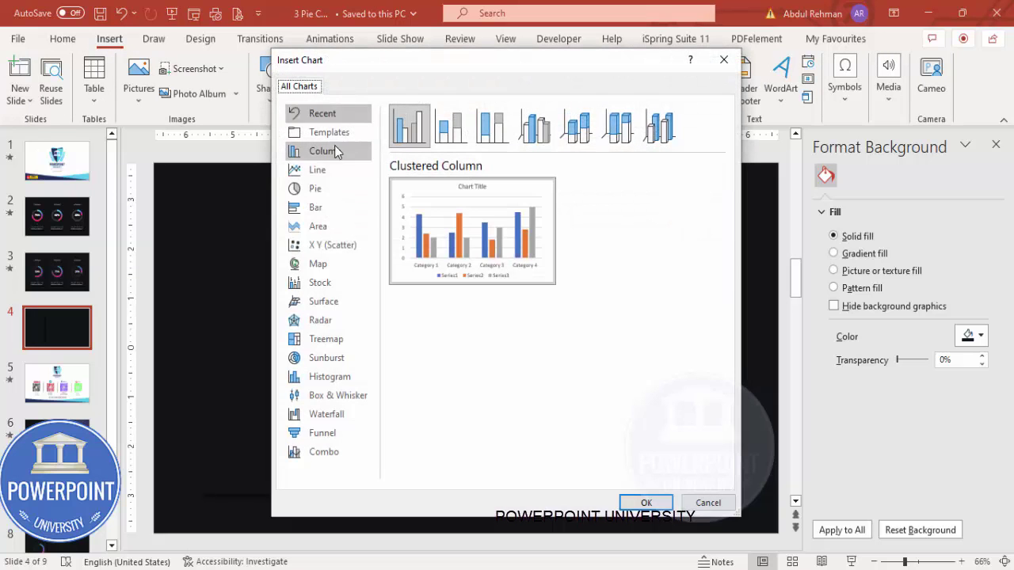
{"action": "left_click", "coordinate": [325, 190]}
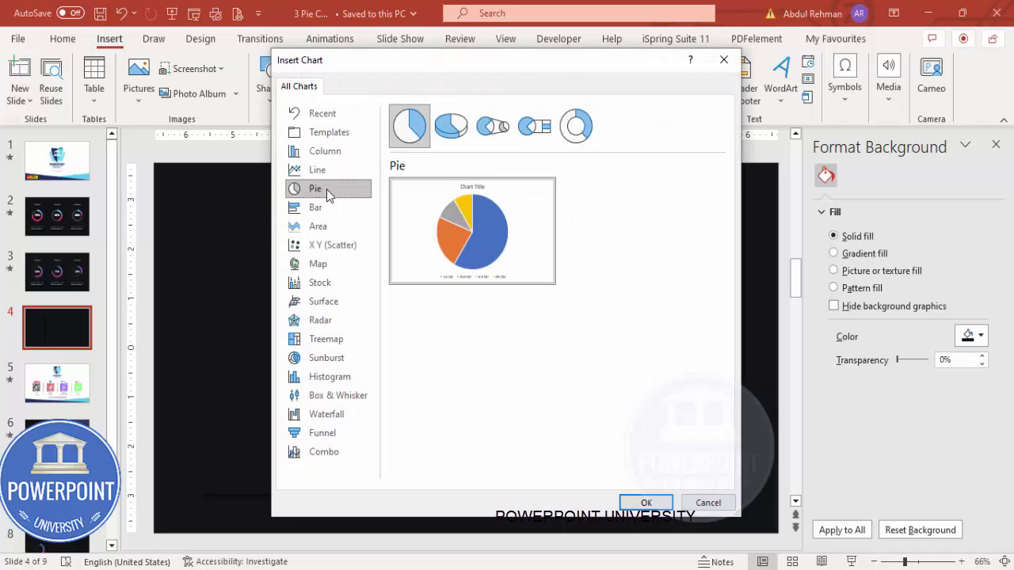
{"action": "left_click", "coordinate": [577, 126]}
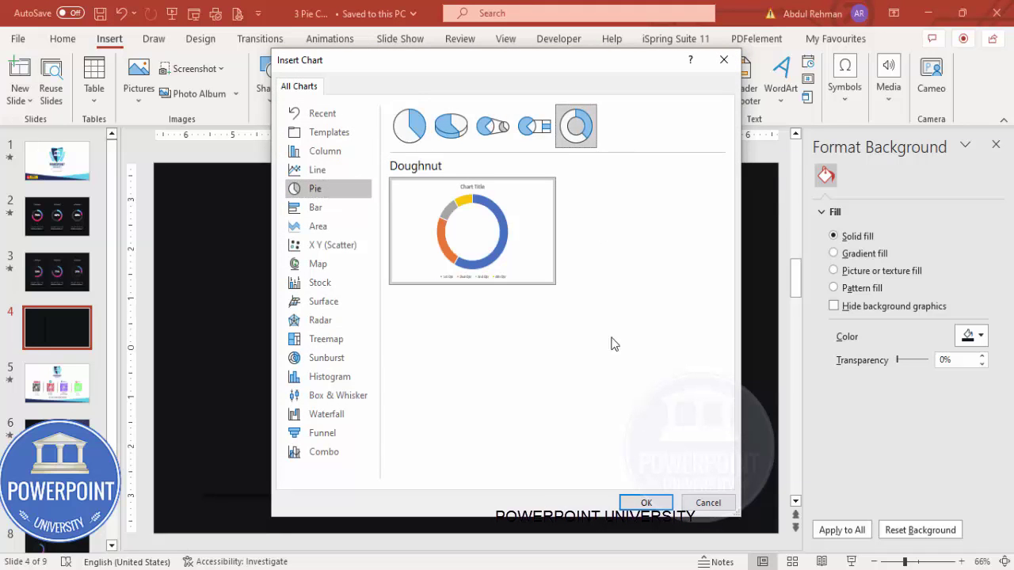
{"action": "left_click", "coordinate": [647, 502]}
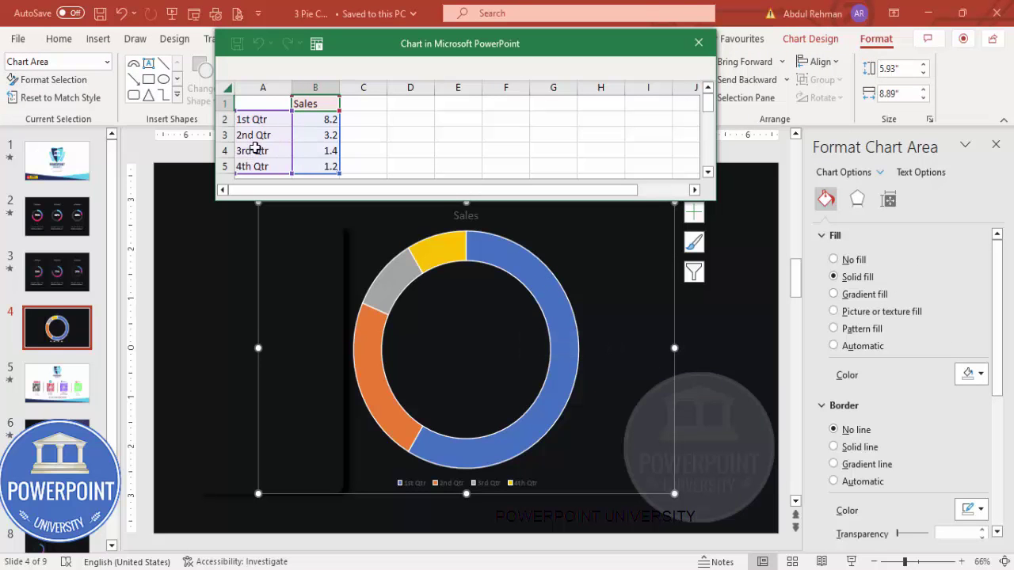
Clear the 3rd and 4th Qtr rows from the chart data and set 1st Qtr to 70% and 2nd Qtr to 30%
{"action": "left_click_drag", "start_coordinate": [252, 150], "coordinate": [312, 168]}
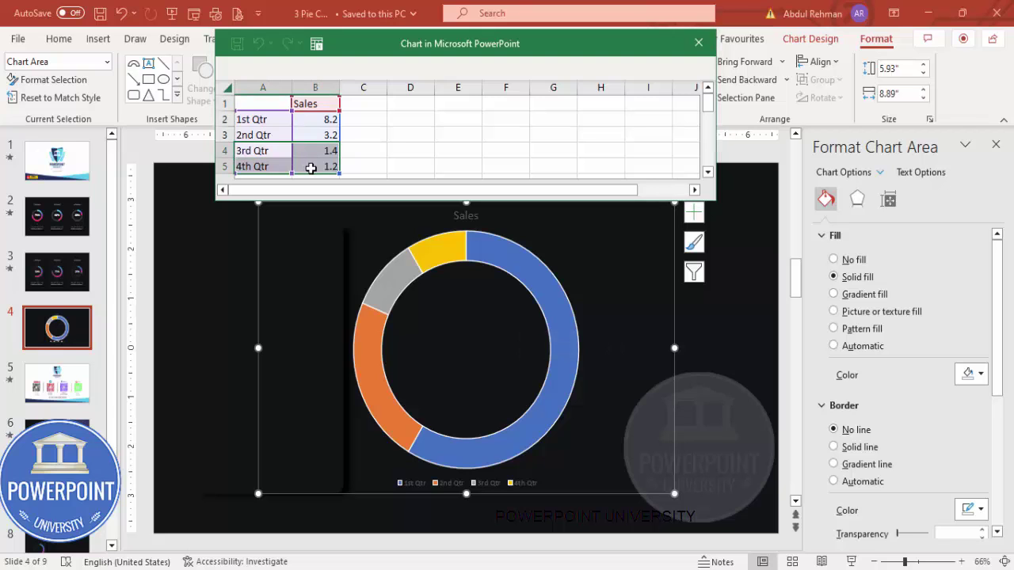
{"action": "key", "text": "Delete"}
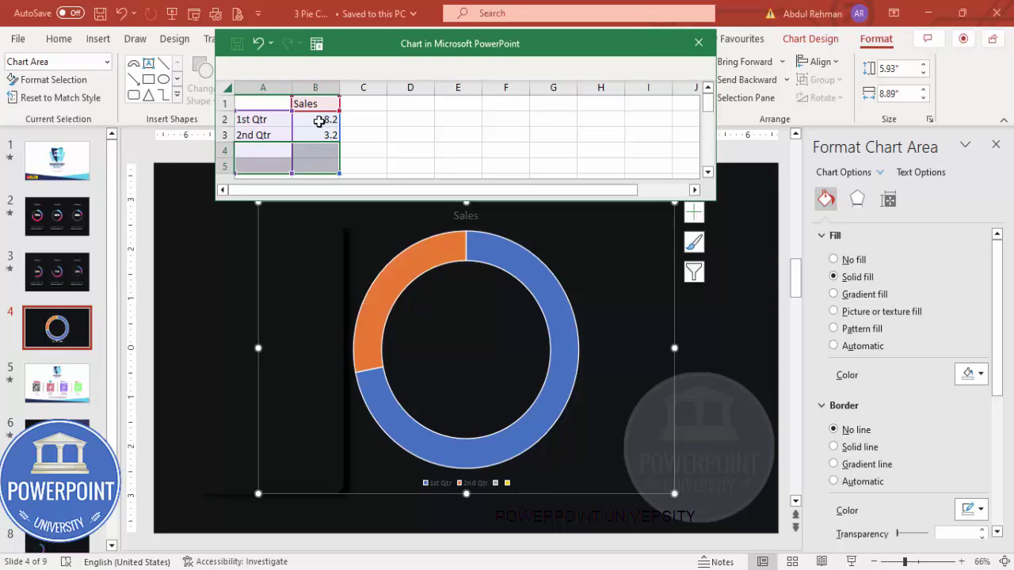
{"action": "left_click", "coordinate": [315, 120]}
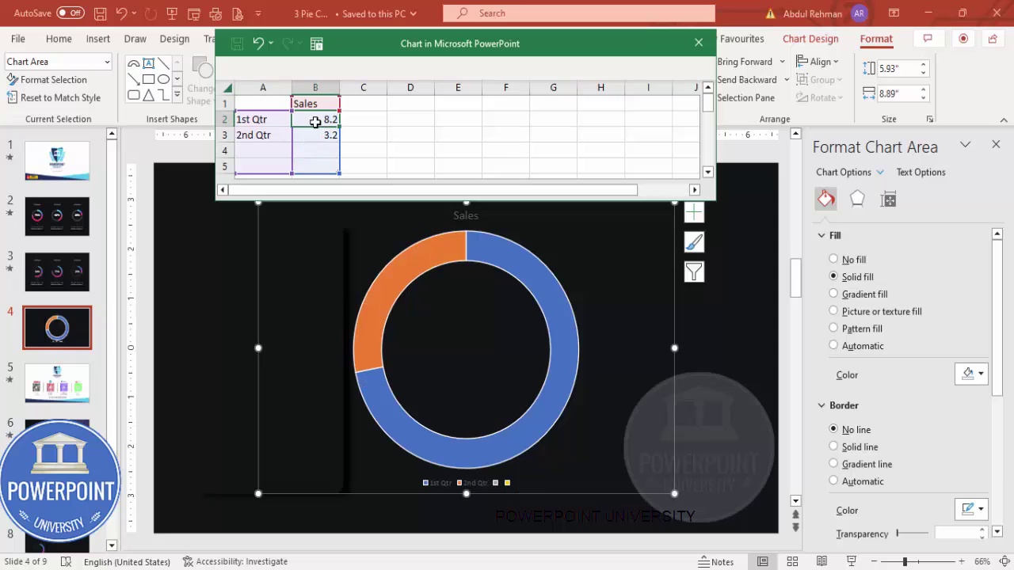
{"action": "type", "text": "70"}
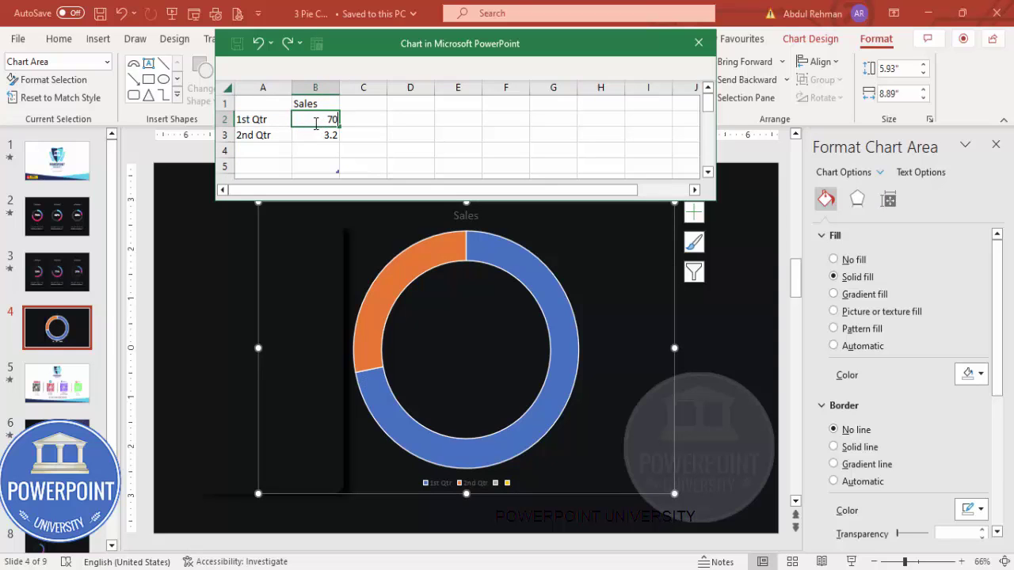
{"action": "key", "text": "Return"}
{"action": "type", "text": "30"}
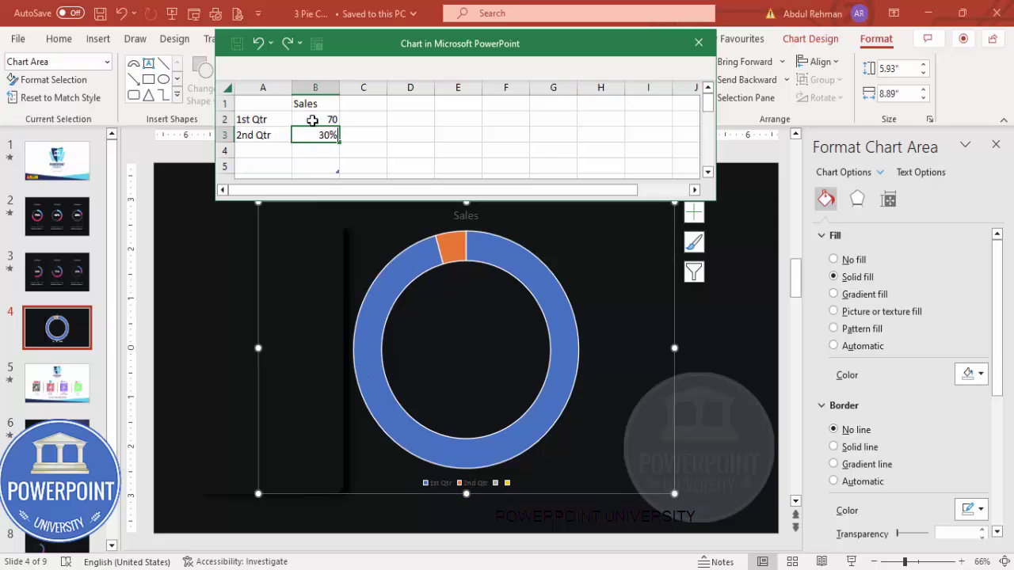
{"action": "left_click", "coordinate": [328, 118]}
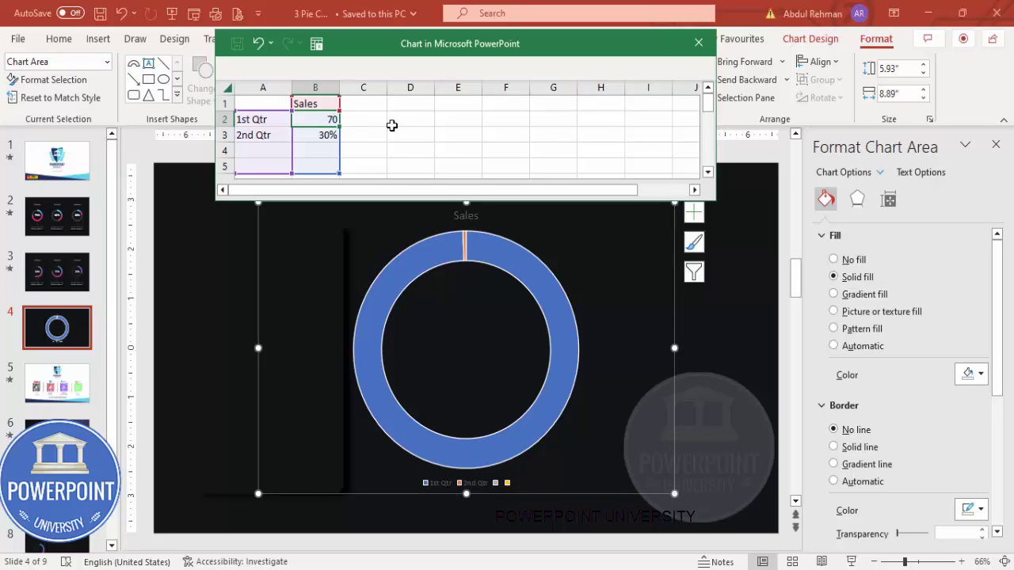
{"action": "type", "text": "7"}
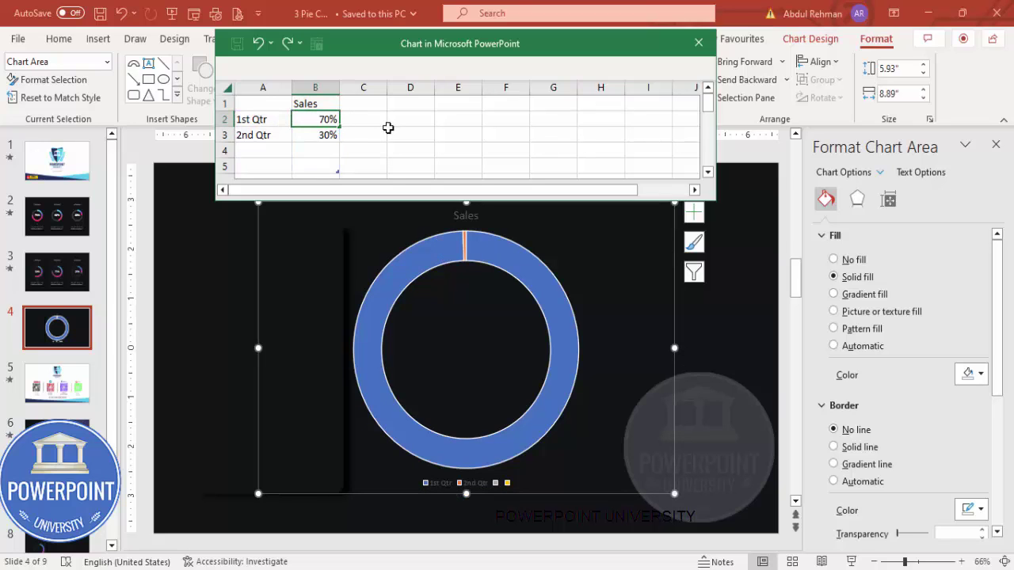
{"action": "left_click", "coordinate": [328, 134]}
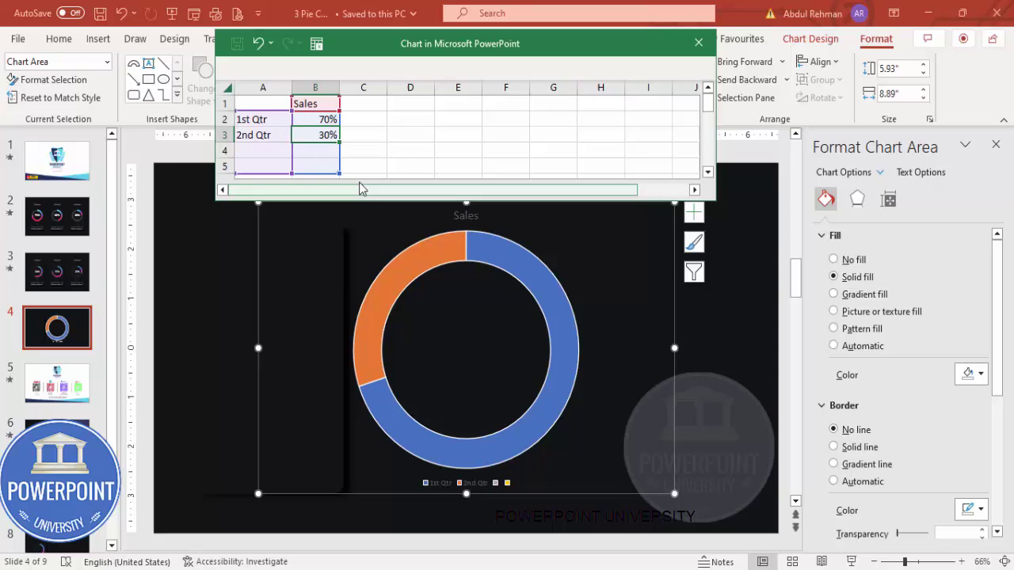
{"action": "left_click", "coordinate": [700, 43]}
Delete the doughnut chart's Sales title and its legend
{"action": "left_click", "coordinate": [470, 214]}
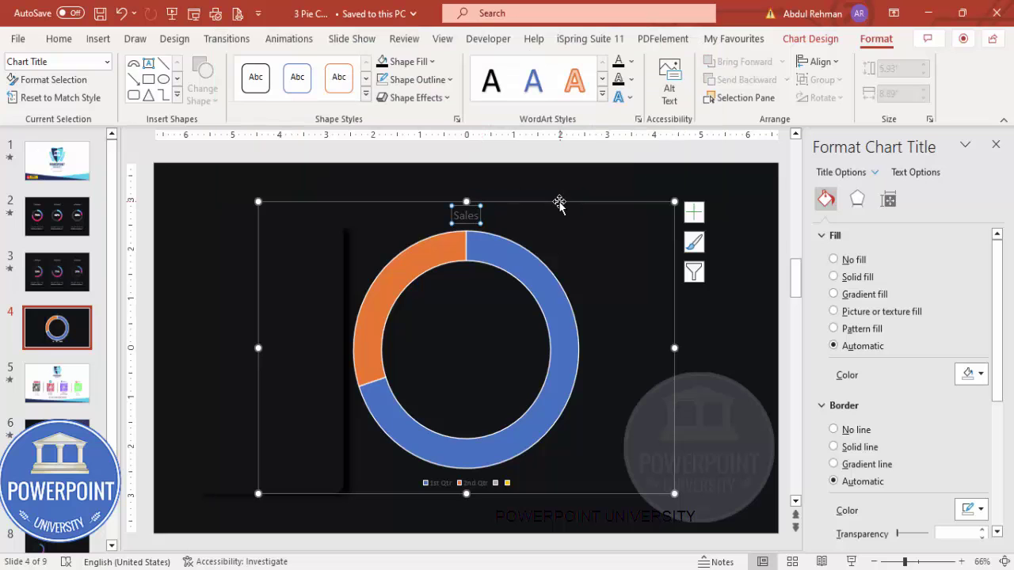
{"action": "key", "text": "Delete"}
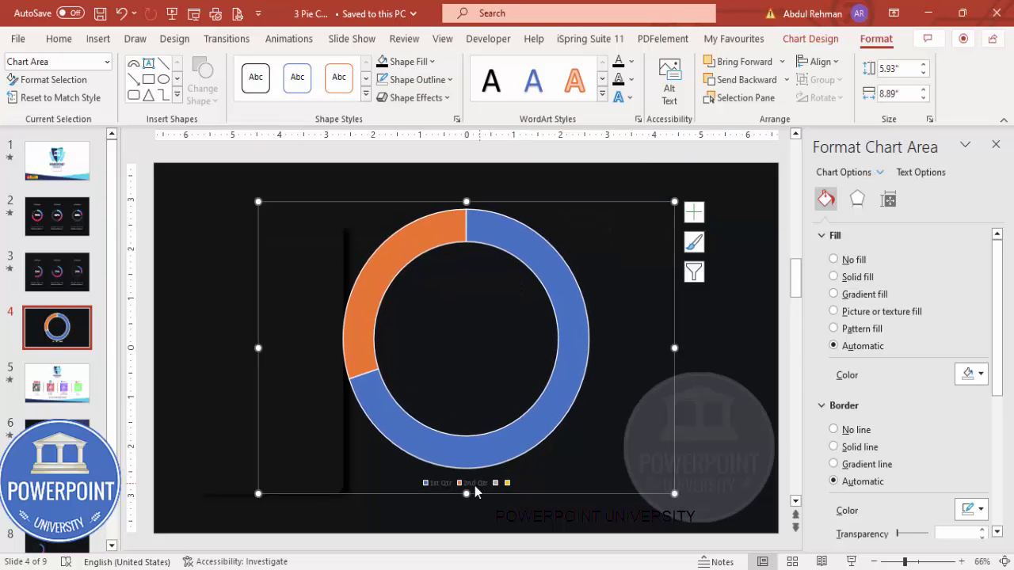
{"action": "left_click", "coordinate": [504, 478]}
{"action": "key", "text": "Delete"}
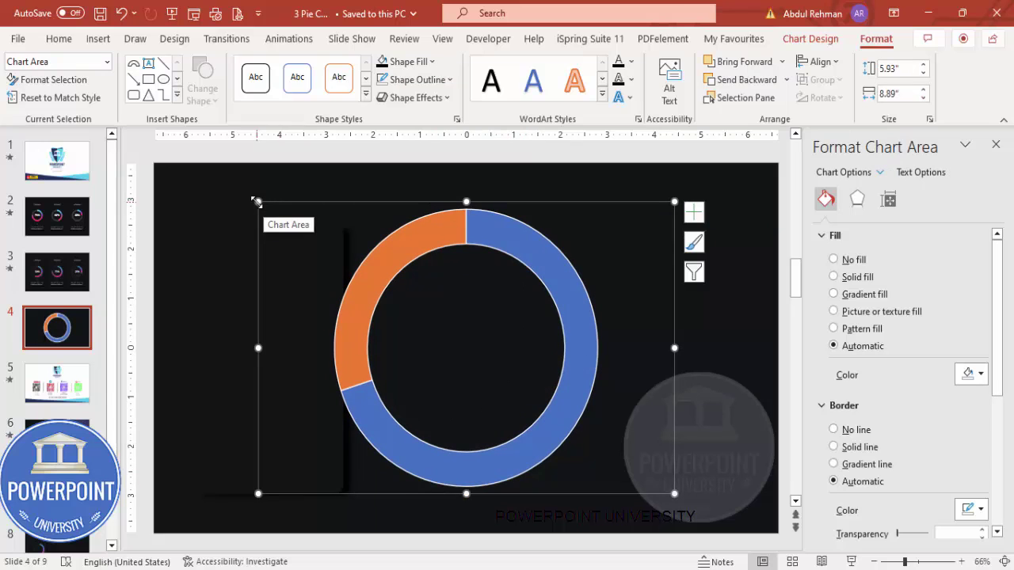
Fill the doughnut's 30% slice with solid dark grey from the recent colors
{"action": "left_click", "coordinate": [439, 236]}
{"action": "left_click", "coordinate": [440, 235]}
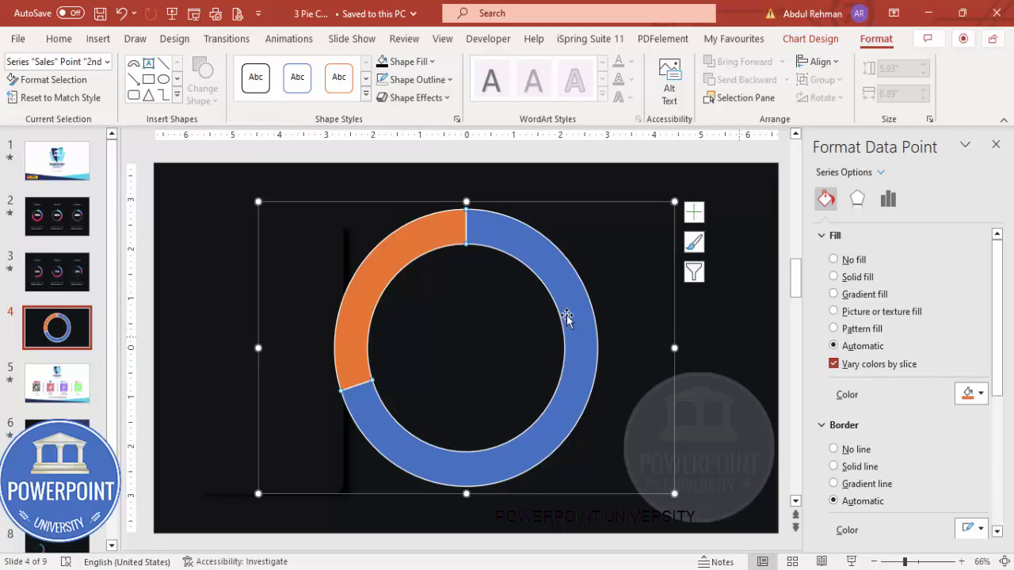
{"action": "left_click", "coordinate": [976, 394]}
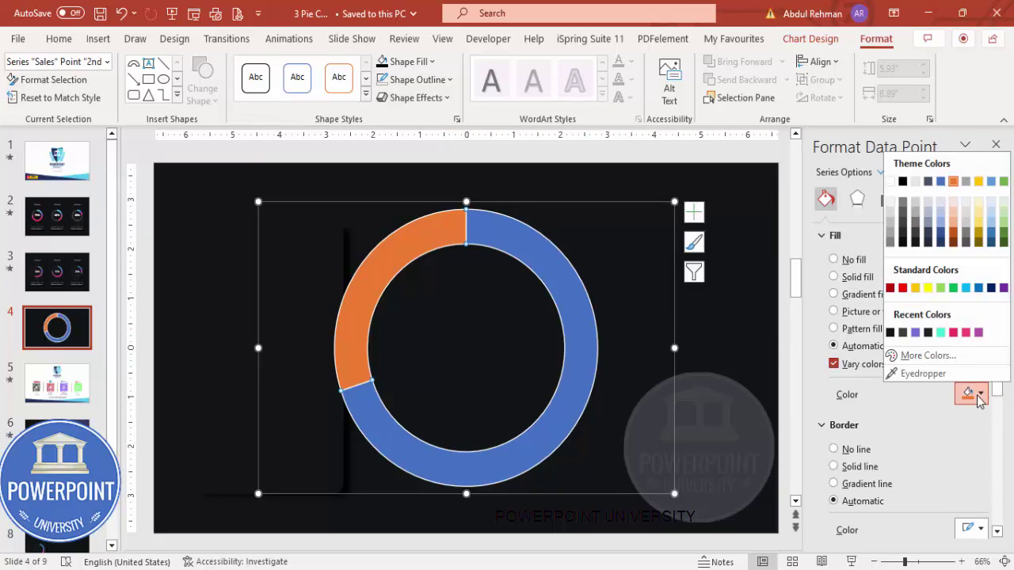
{"action": "left_click", "coordinate": [907, 339]}
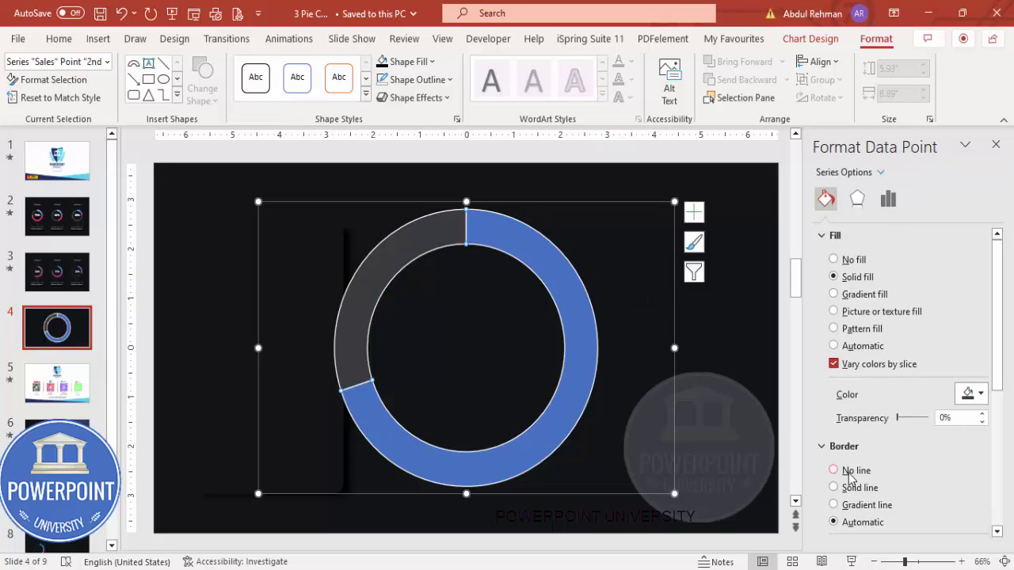
Remove the outline from the doughnut's 70% slice and 30% slice
{"action": "left_click", "coordinate": [632, 353]}
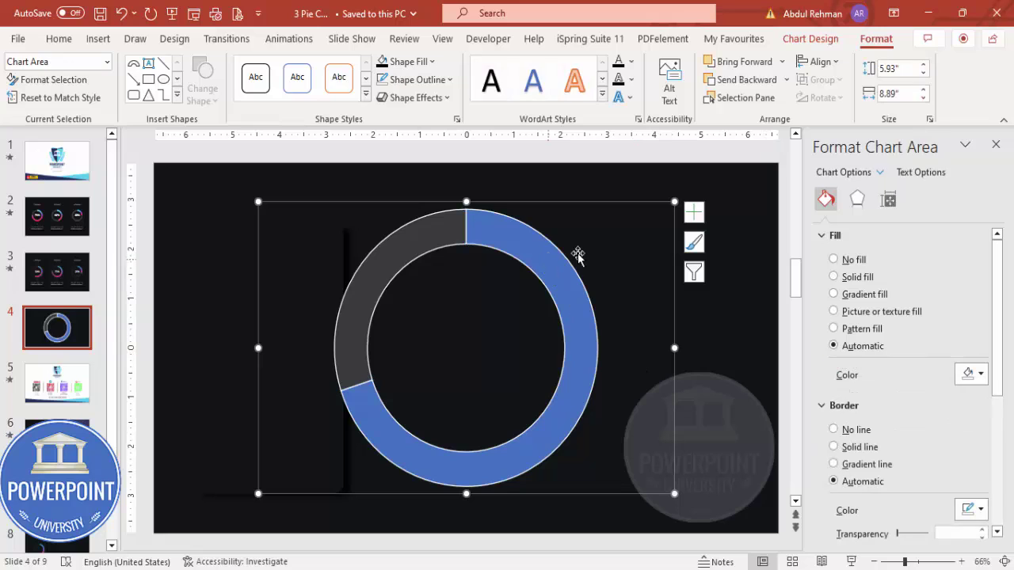
{"action": "left_click", "coordinate": [556, 256]}
{"action": "left_click", "coordinate": [573, 259]}
{"action": "left_click", "coordinate": [573, 259]}
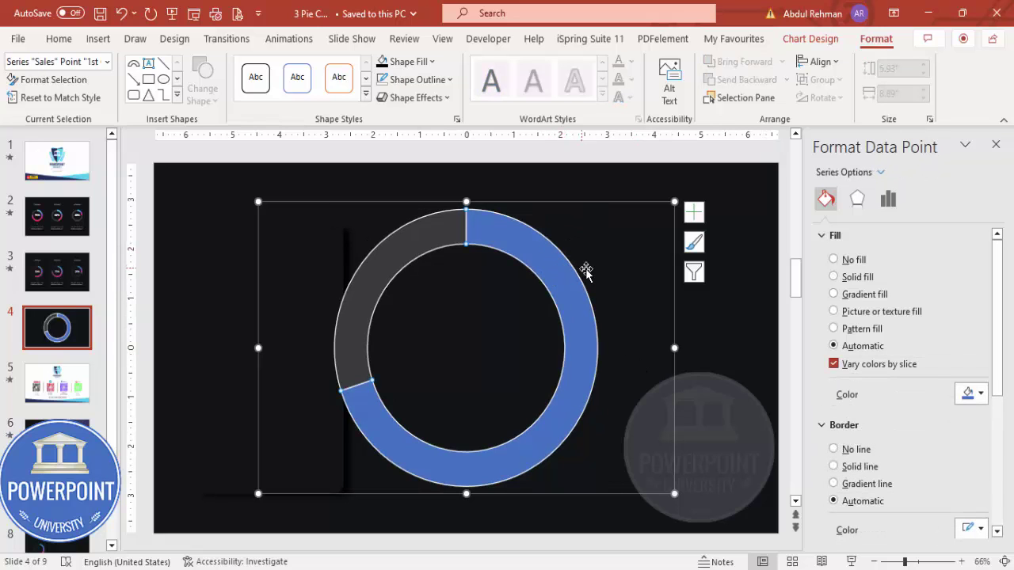
{"action": "left_click", "coordinate": [857, 450]}
{"action": "left_click", "coordinate": [708, 362]}
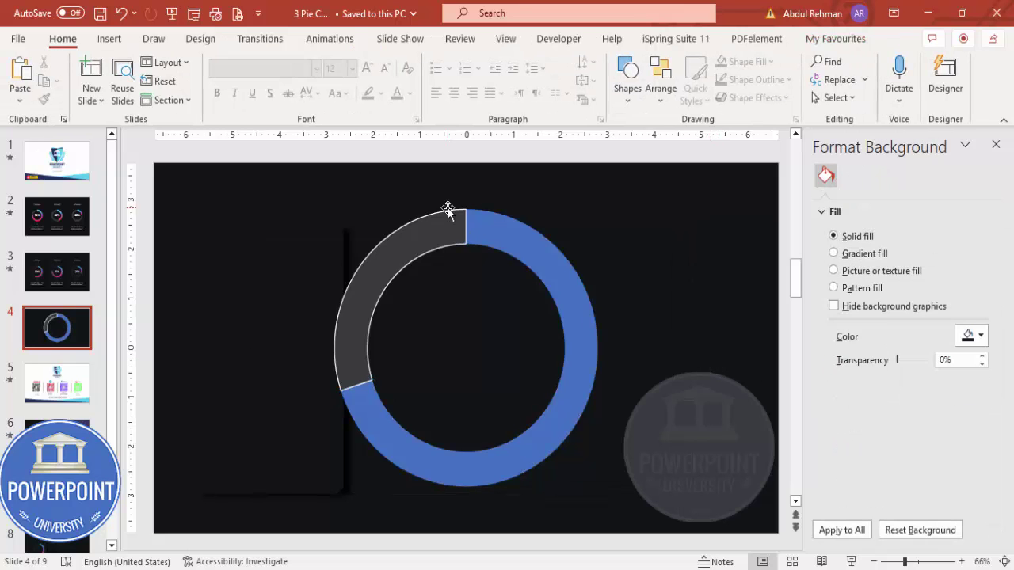
{"action": "left_click", "coordinate": [458, 220]}
{"action": "left_click", "coordinate": [455, 225]}
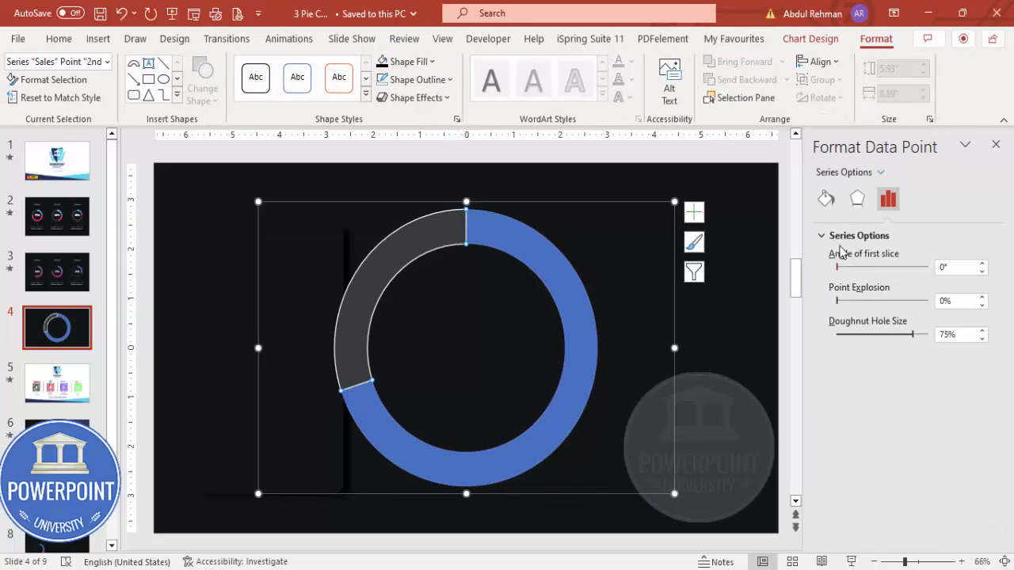
{"action": "left_click", "coordinate": [825, 200]}
{"action": "left_click", "coordinate": [836, 470]}
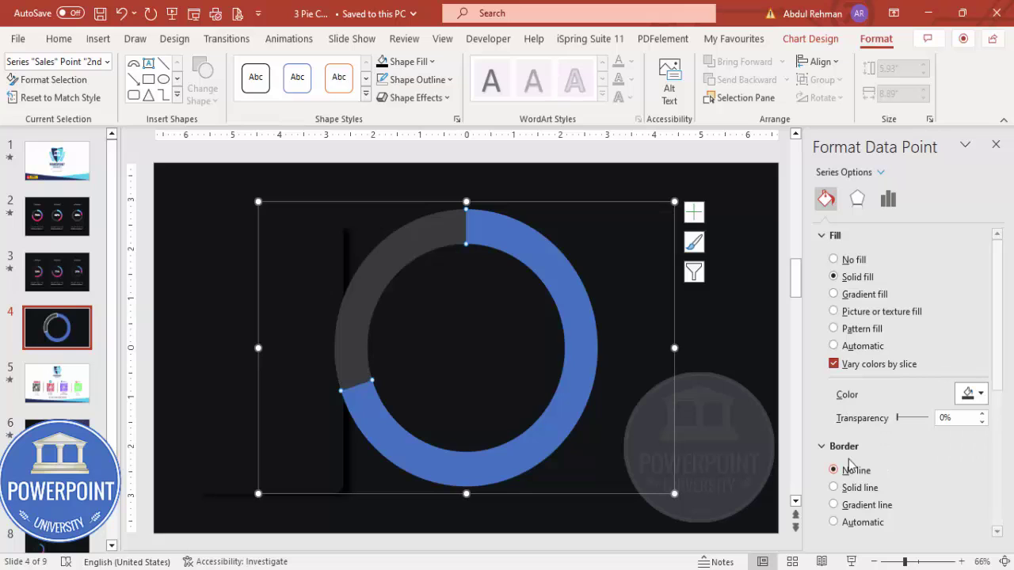
Fill the 70% slice with the linear gradient running from turquoise through purple to pink
{"action": "left_click", "coordinate": [569, 300]}
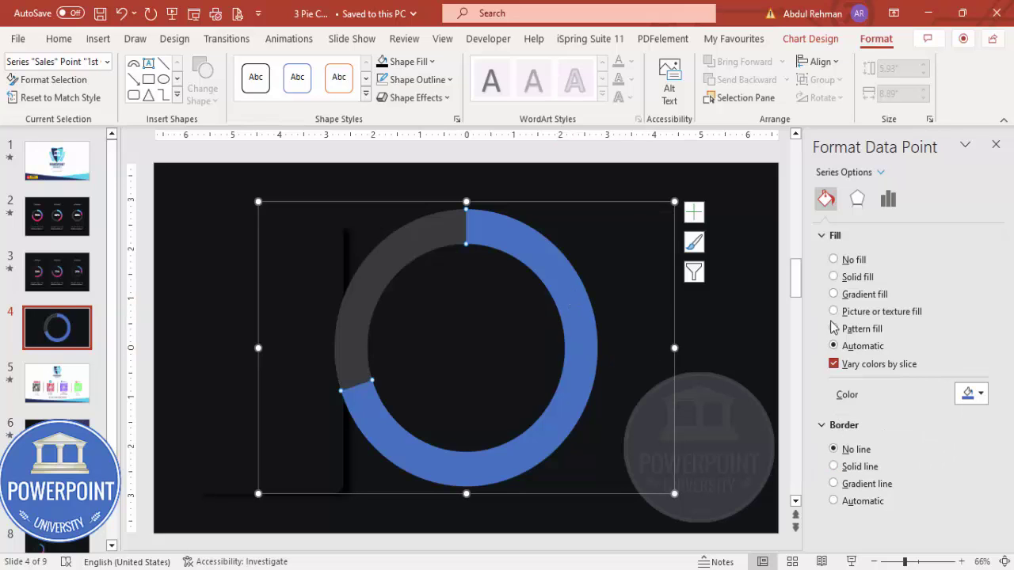
{"action": "left_click", "coordinate": [855, 296]}
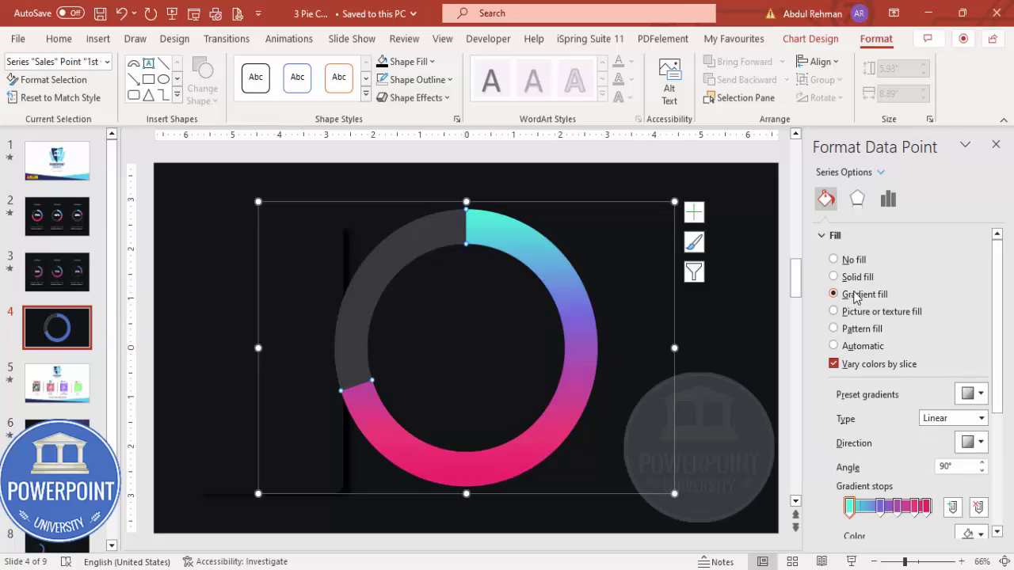
{"action": "left_click", "coordinate": [999, 451]}
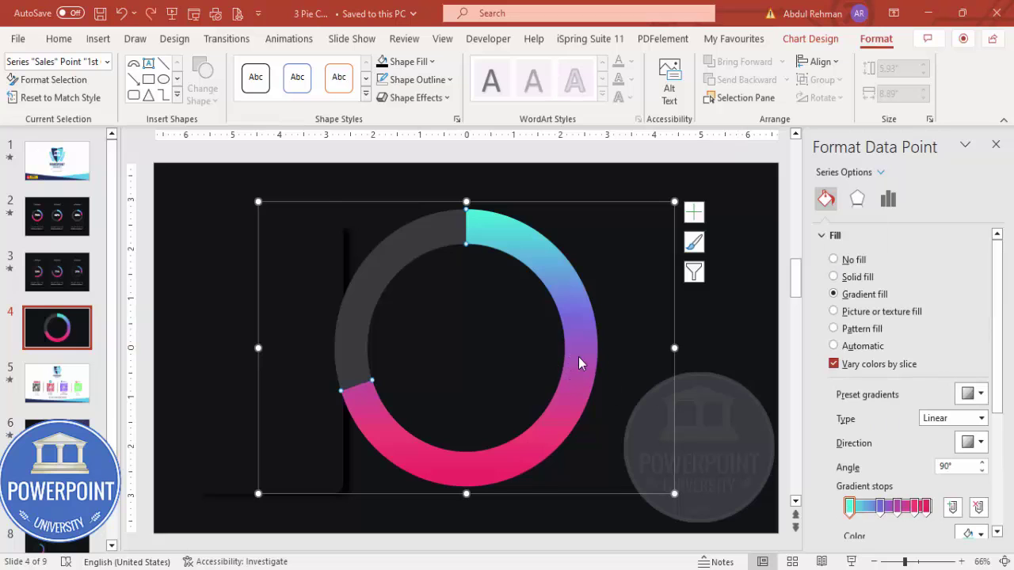
Show a data label on the doughnut's 70% slice
{"action": "left_click", "coordinate": [804, 40]}
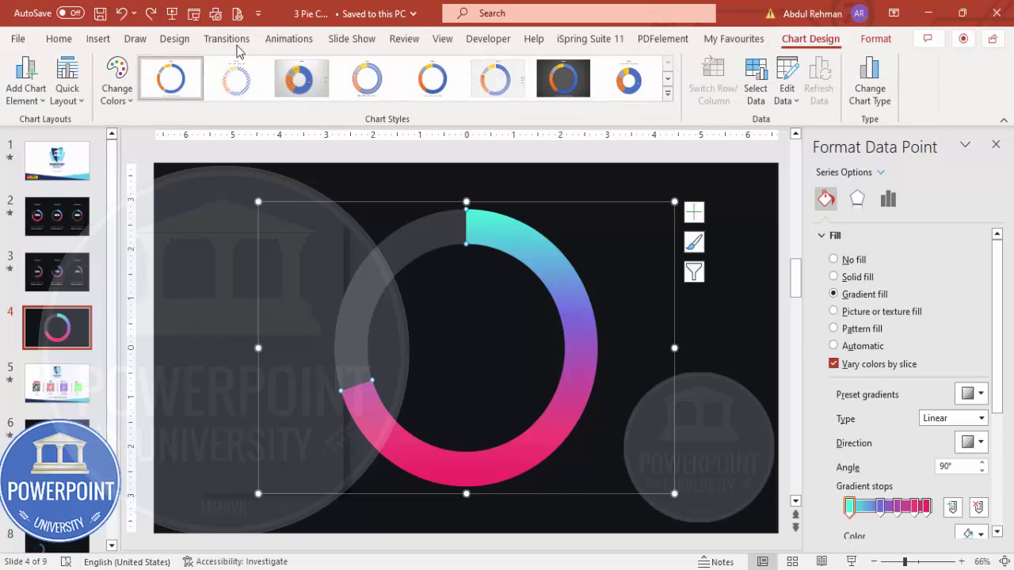
{"action": "left_click", "coordinate": [28, 99]}
{"action": "mouse_move", "coordinate": [58, 153]}
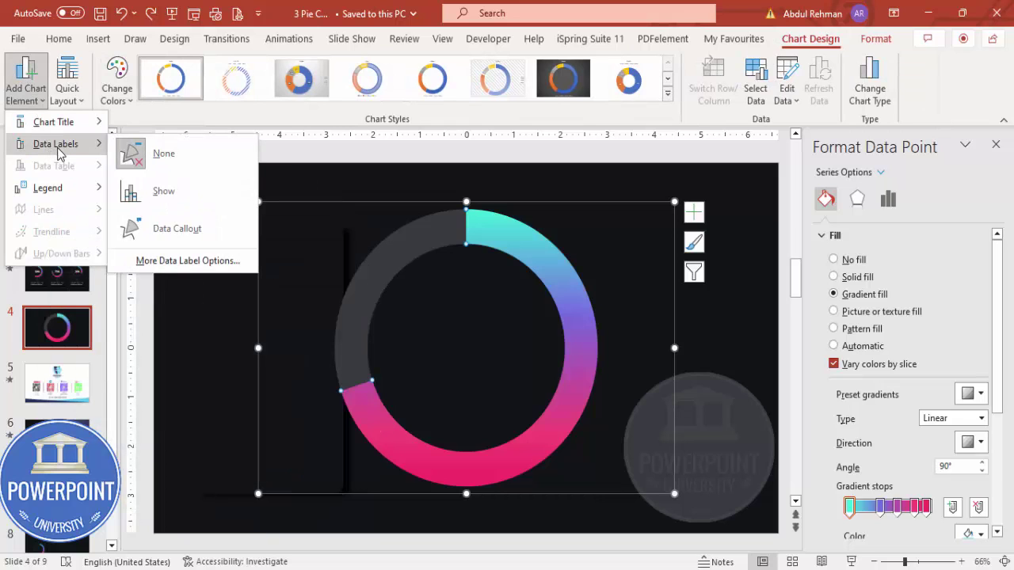
{"action": "left_click", "coordinate": [168, 196]}
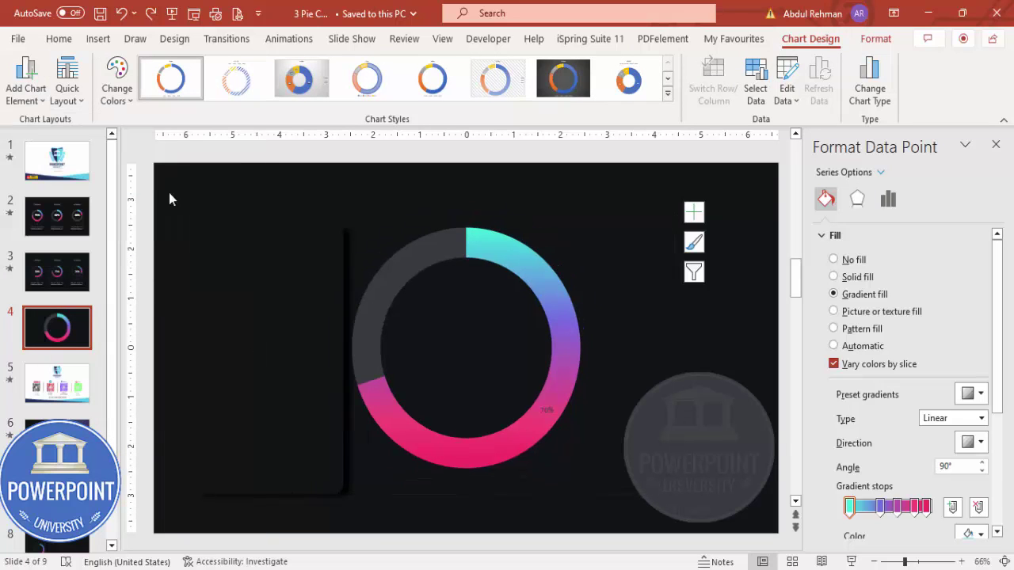
Move the 70% data label into the middle of the ring and delete its leader line
{"action": "left_click", "coordinate": [553, 410]}
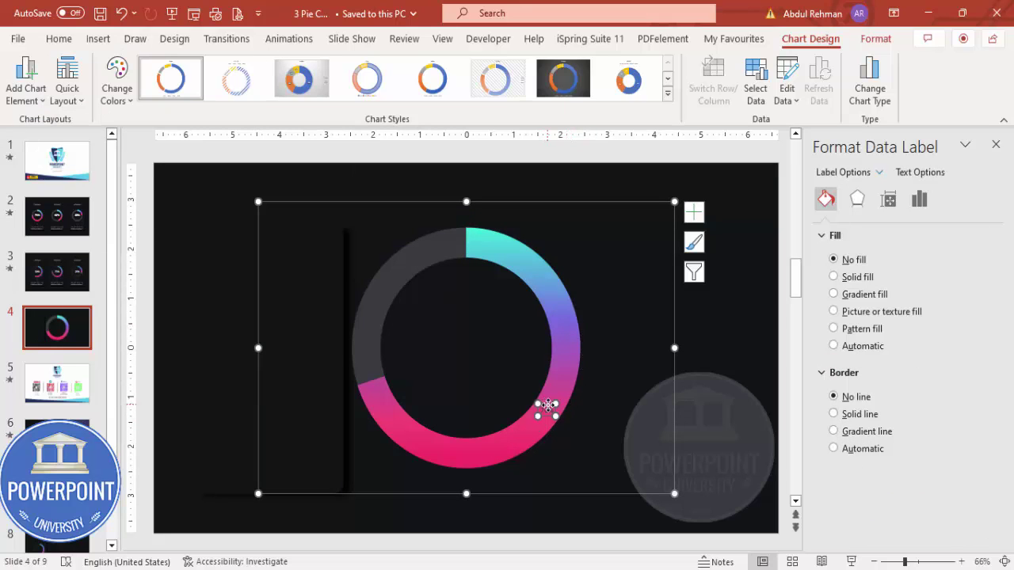
{"action": "left_click_drag", "start_coordinate": [545, 404], "coordinate": [470, 343]}
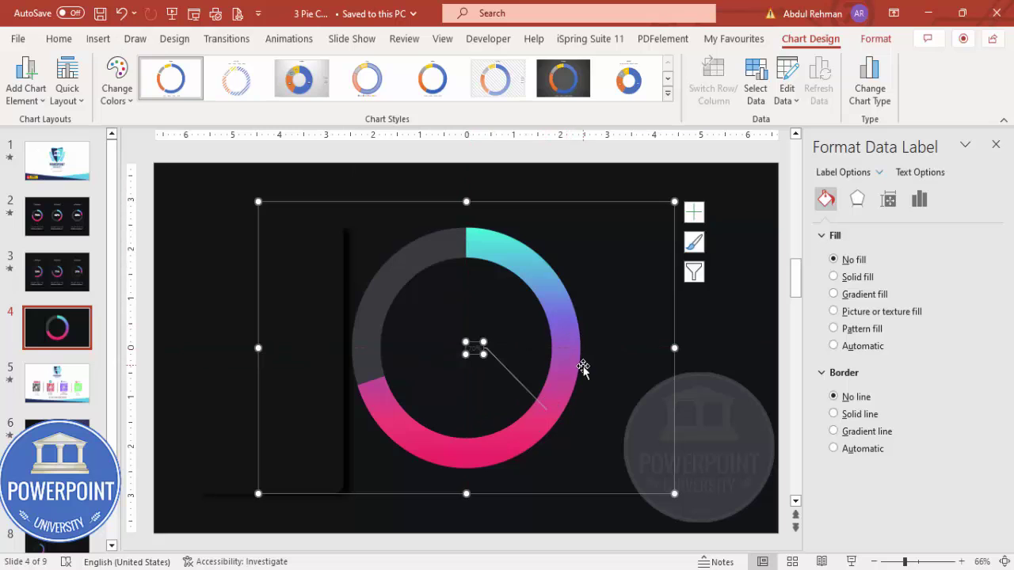
{"action": "left_click", "coordinate": [508, 372]}
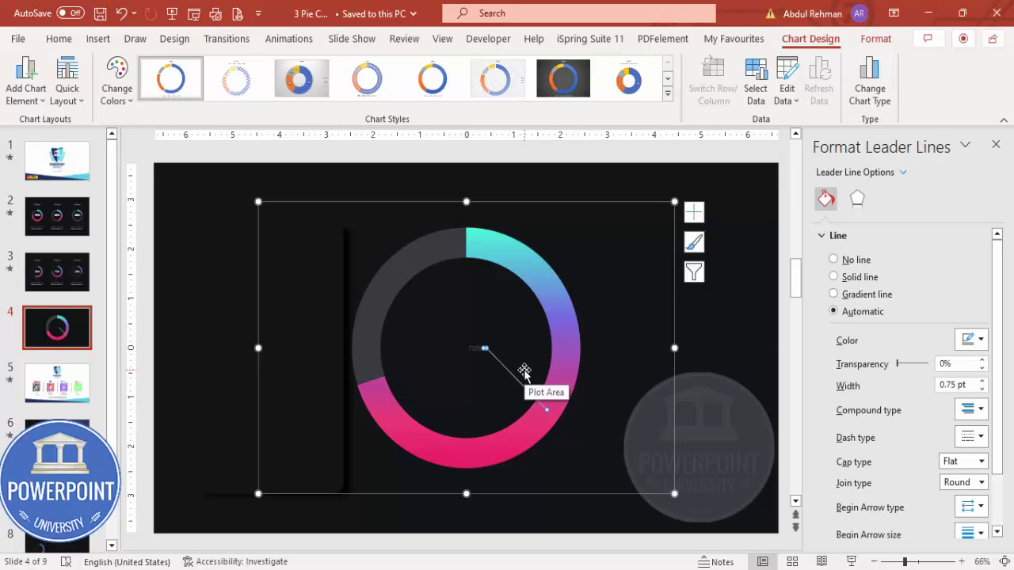
{"action": "key", "text": "Delete"}
Make the 70% data label white and set its font size to 40
{"action": "left_click", "coordinate": [474, 350]}
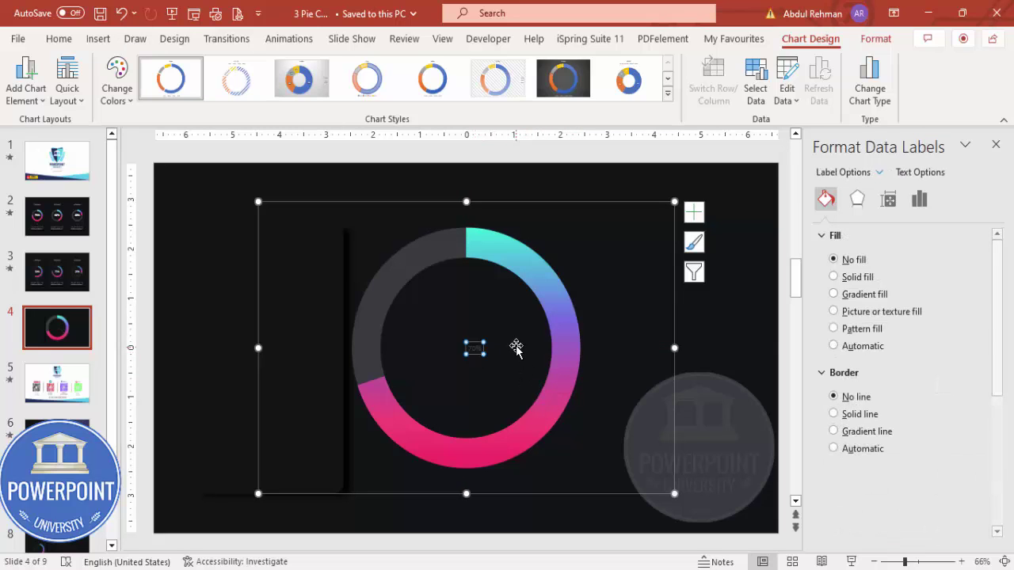
{"action": "left_click", "coordinate": [63, 40]}
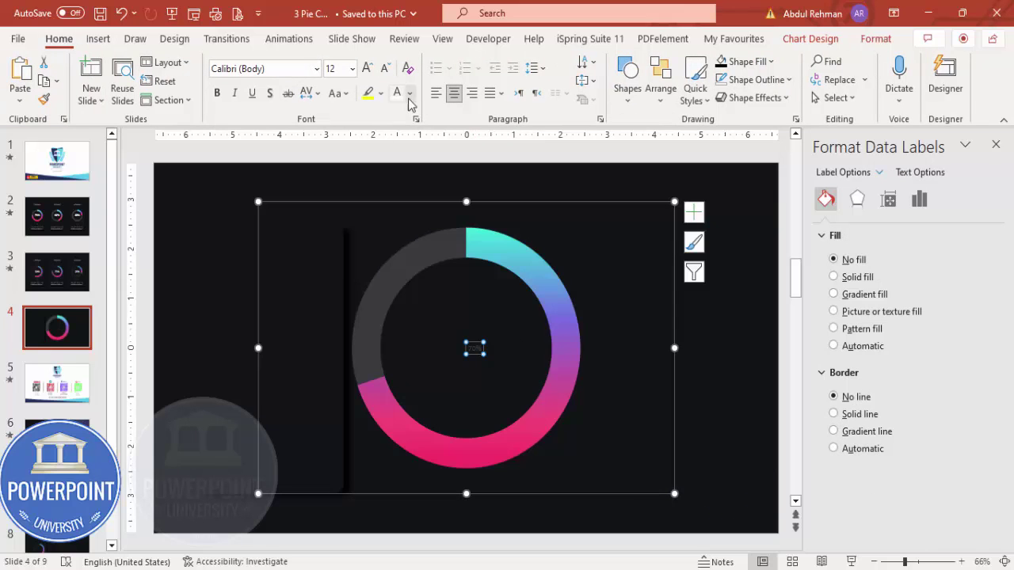
{"action": "left_click", "coordinate": [367, 70]}
{"action": "left_click", "coordinate": [366, 70]}
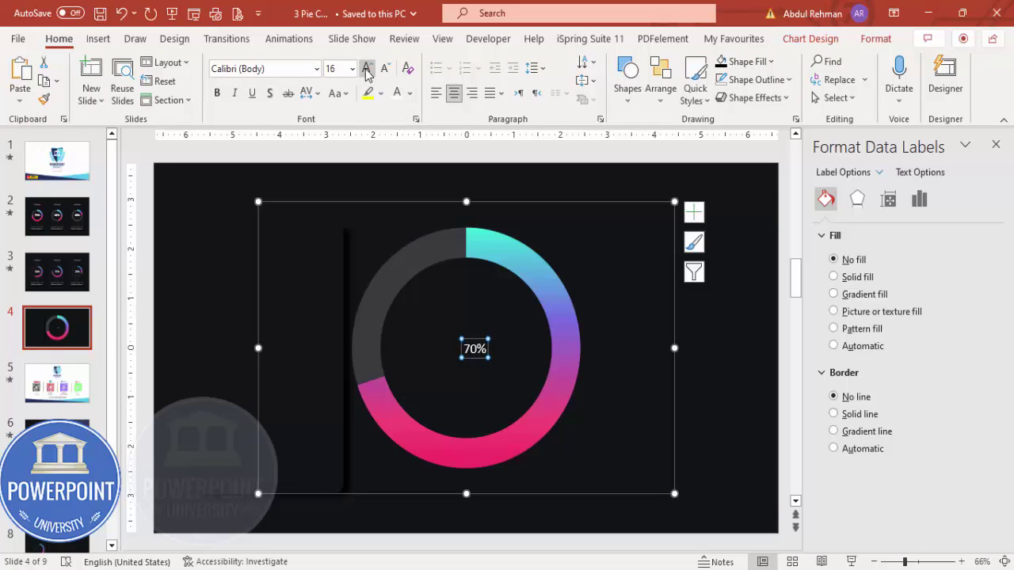
{"action": "left_click", "coordinate": [367, 70]}
{"action": "left_click", "coordinate": [367, 70]}
{"action": "left_click", "coordinate": [367, 70]}
{"action": "left_click", "coordinate": [367, 70]}
{"action": "left_click", "coordinate": [367, 70]}
{"action": "left_click", "coordinate": [686, 429]}
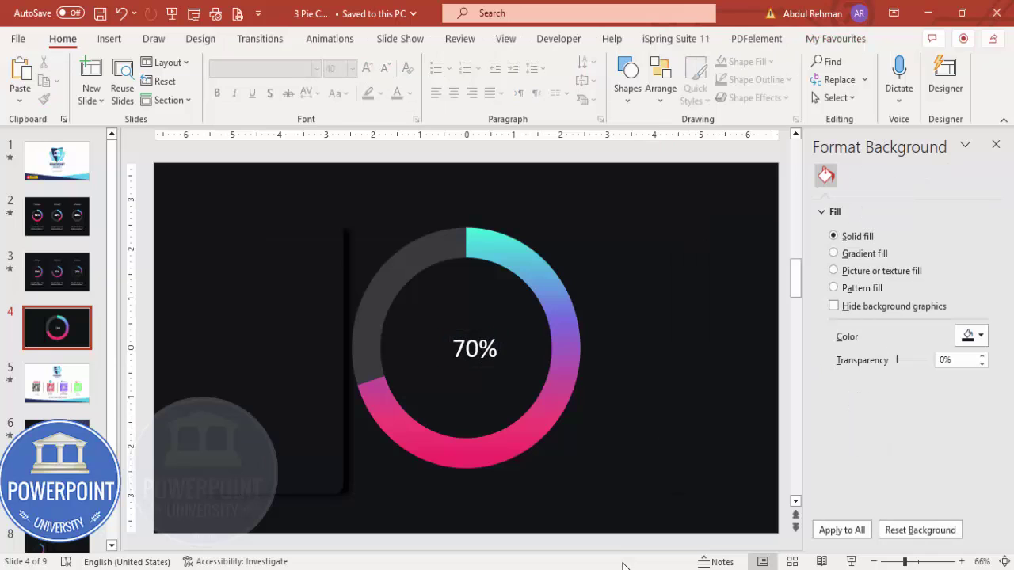
Shrink the doughnut chart to fit within the card's width and center it on the card
{"action": "left_click", "coordinate": [390, 269]}
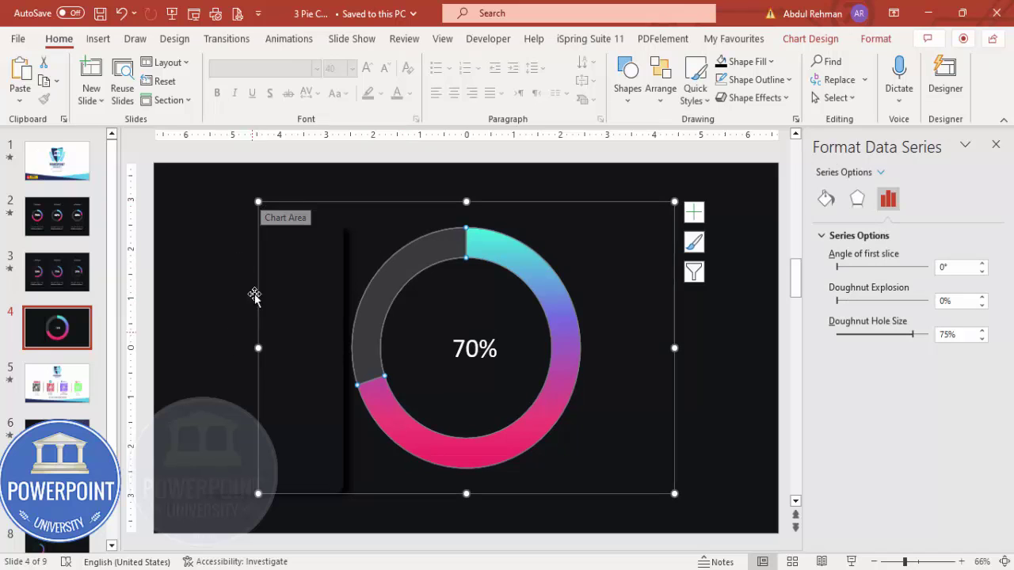
{"action": "left_click_drag", "start_coordinate": [258, 202], "coordinate": [376, 286]}
{"action": "left_click_drag", "start_coordinate": [589, 287], "coordinate": [318, 247]}
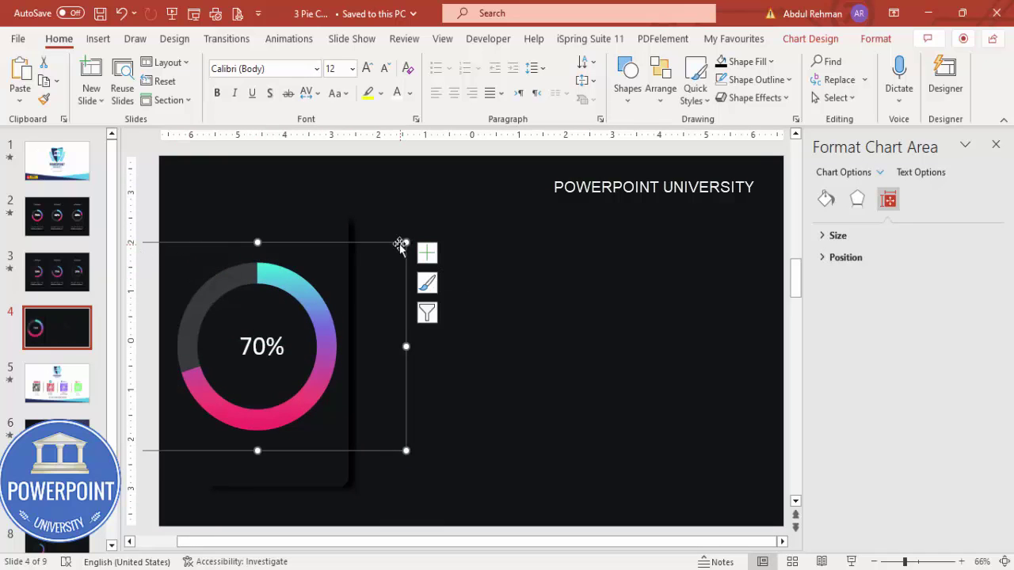
{"action": "left_click_drag", "start_coordinate": [407, 242], "coordinate": [370, 267]}
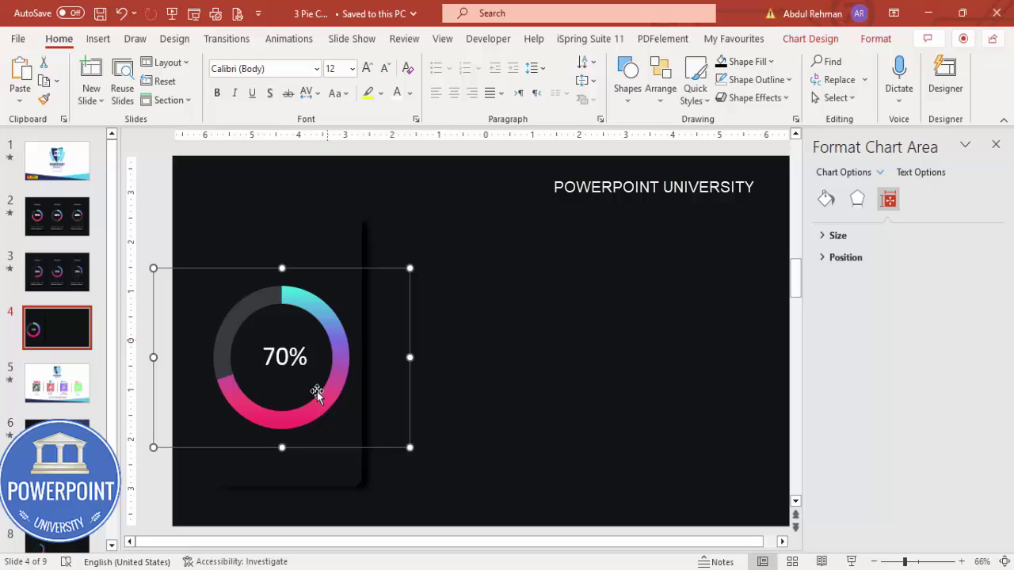
{"action": "left_click", "coordinate": [275, 476]}
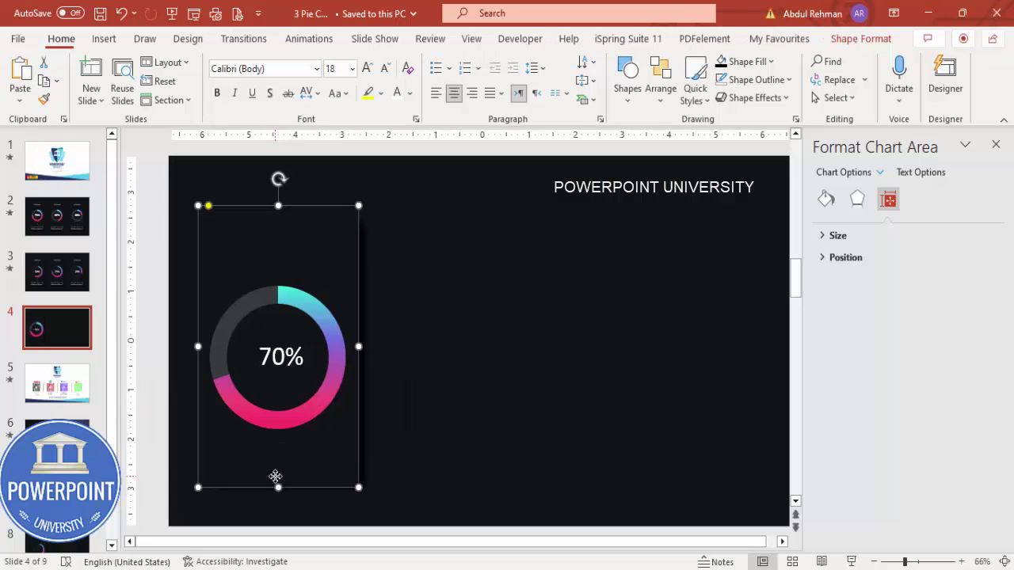
{"action": "left_click", "coordinate": [301, 311]}
{"action": "left_click_drag", "start_coordinate": [305, 271], "coordinate": [307, 261]}
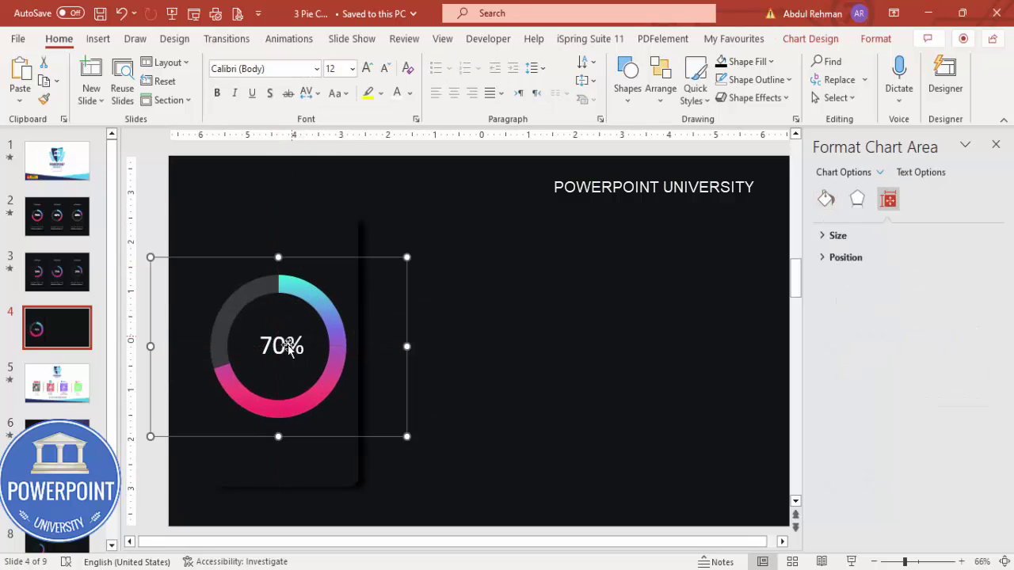
Try to enlarge the 70% data label's font to 44 and widen its box
{"action": "left_click", "coordinate": [288, 329]}
{"action": "left_click", "coordinate": [288, 328]}
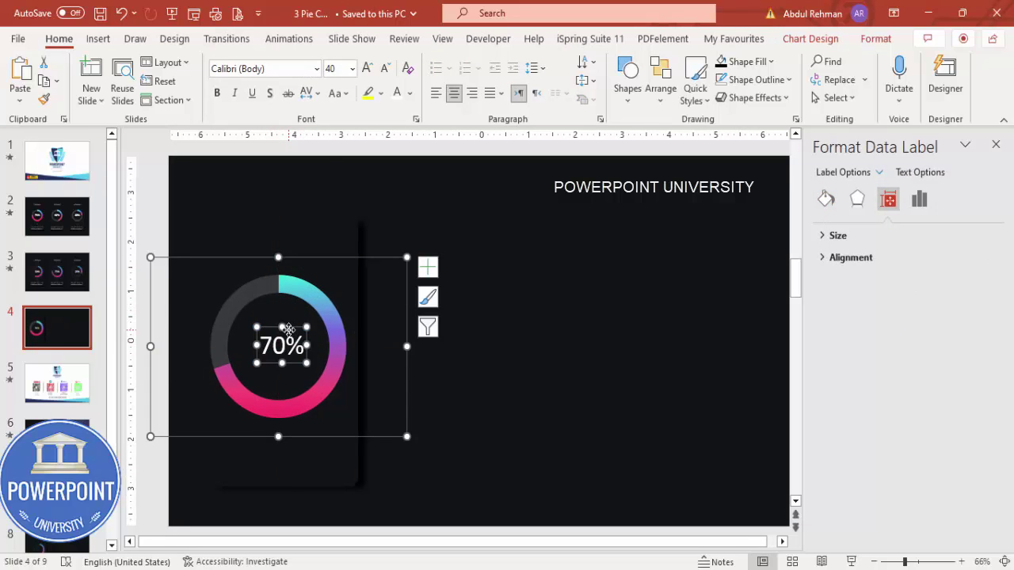
{"action": "left_click", "coordinate": [367, 68]}
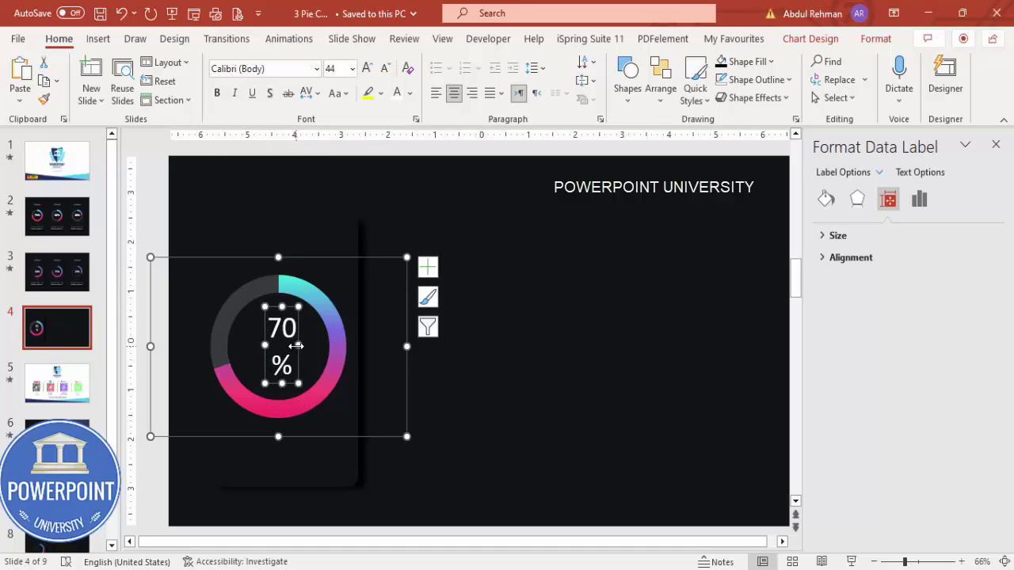
{"action": "left_click_drag", "start_coordinate": [296, 346], "coordinate": [328, 365]}
{"action": "left_click", "coordinate": [481, 353]}
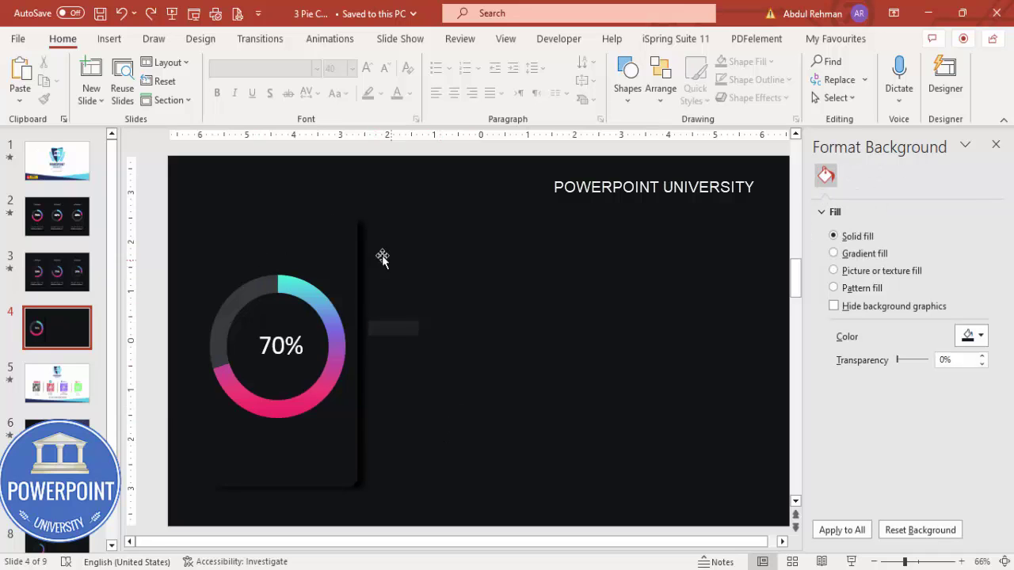
Add a text box above the doughnut chart on the card with the text OPTION 1
{"action": "left_click", "coordinate": [110, 39]}
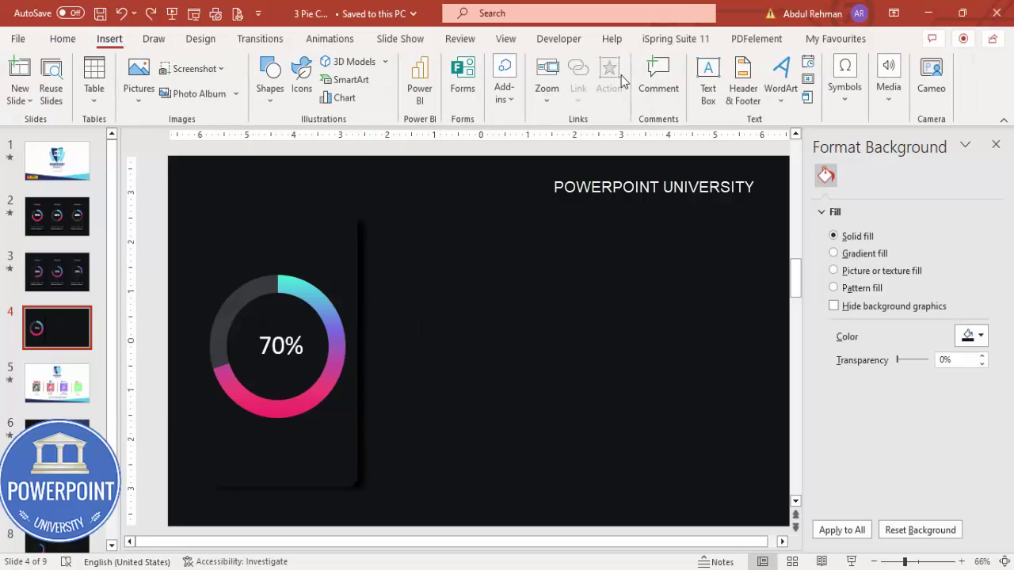
{"action": "left_click", "coordinate": [708, 80]}
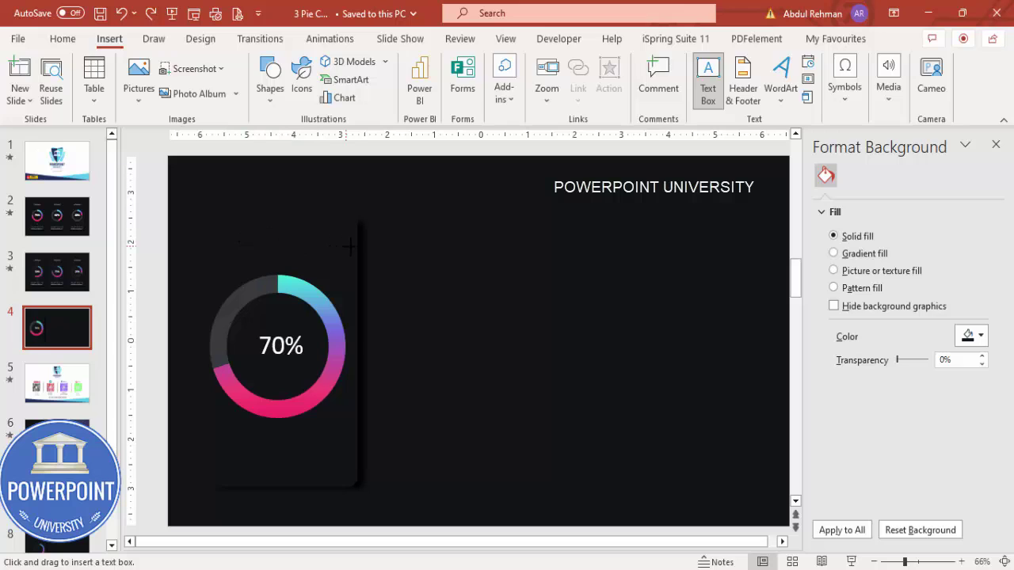
{"action": "left_click_drag", "start_coordinate": [348, 248], "coordinate": [351, 252]}
{"action": "type", "text": "L"}
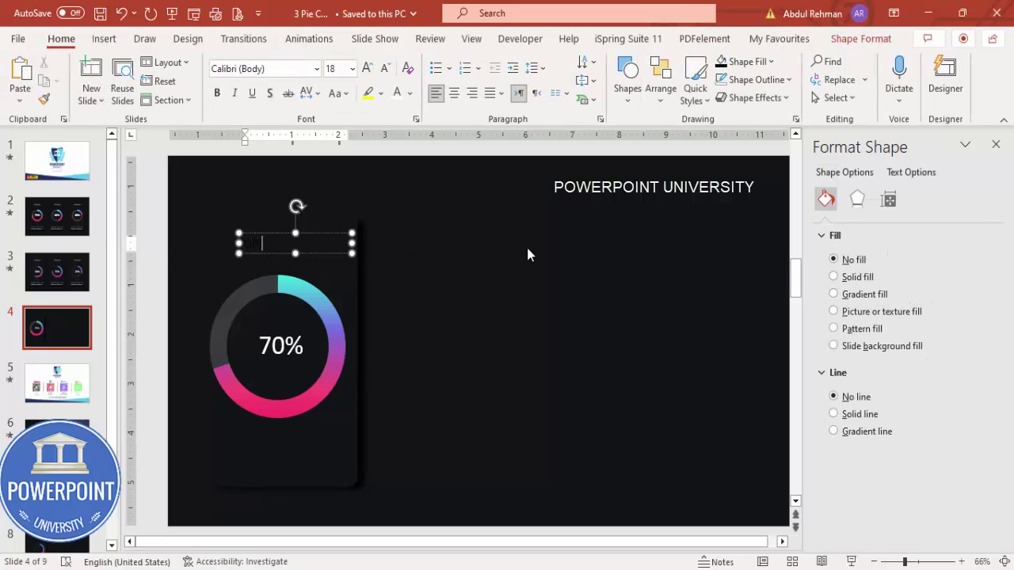
{"action": "type", "text": "orem"}
Format the OPTION 1 heading as white, bold, centred Open Sans Extrabold text and centre its box above the doughnut chart
{"action": "left_click", "coordinate": [315, 238]}
{"action": "left_click", "coordinate": [397, 93]}
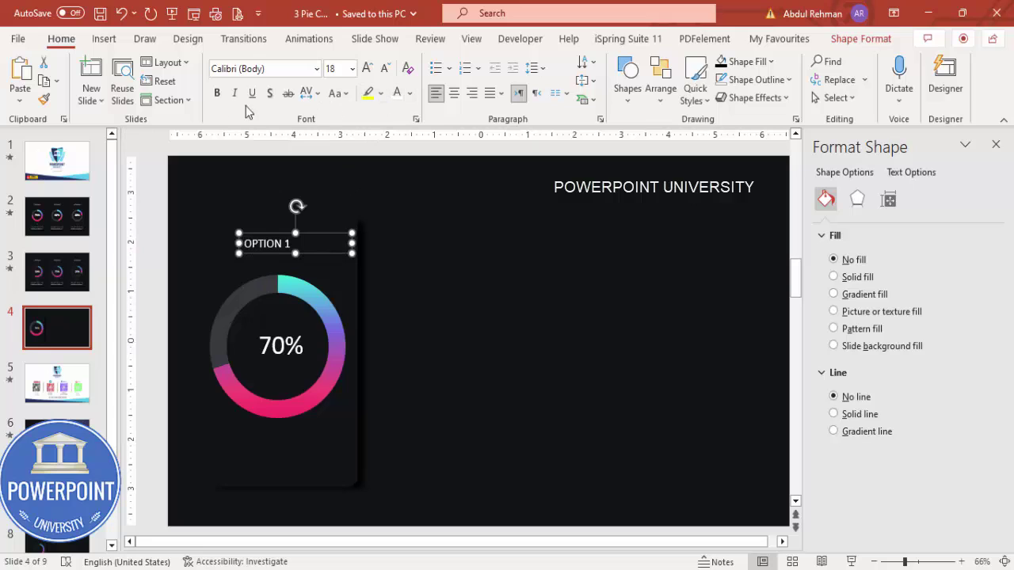
{"action": "left_click", "coordinate": [216, 93]}
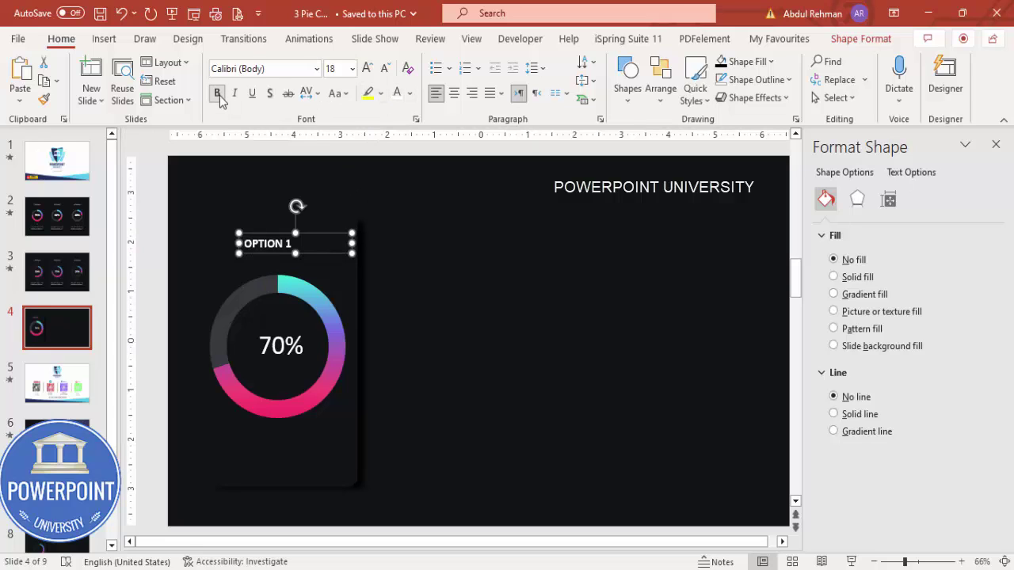
{"action": "left_click", "coordinate": [453, 94]}
{"action": "left_click", "coordinate": [277, 71]}
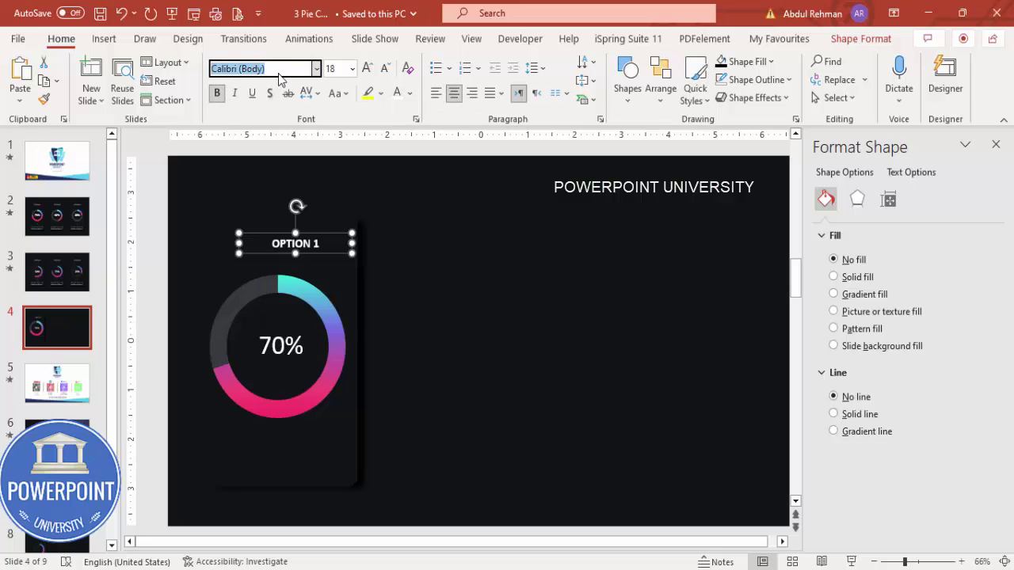
{"action": "type", "text": "old"}
{"action": "key", "text": "Return"}
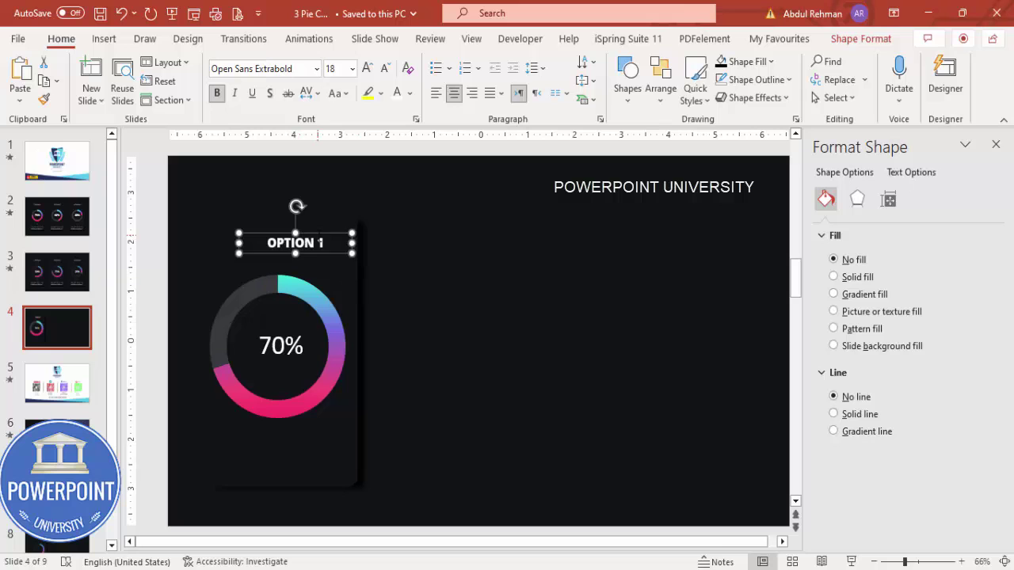
{"action": "left_click_drag", "start_coordinate": [317, 233], "coordinate": [304, 237]}
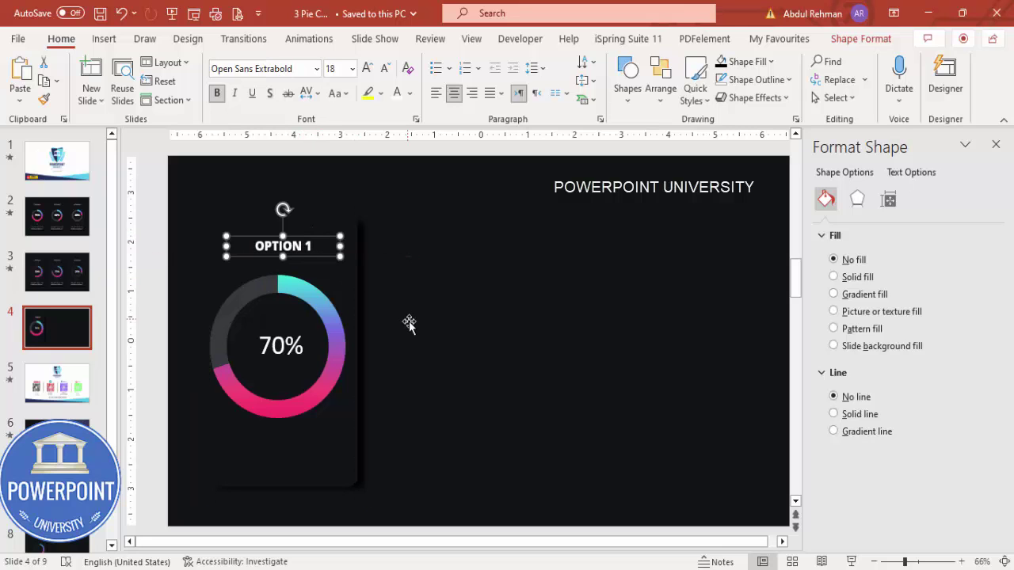
Add a text box below the doughnut chart on the card with the text "Add detail text here"
{"action": "left_click", "coordinate": [104, 39]}
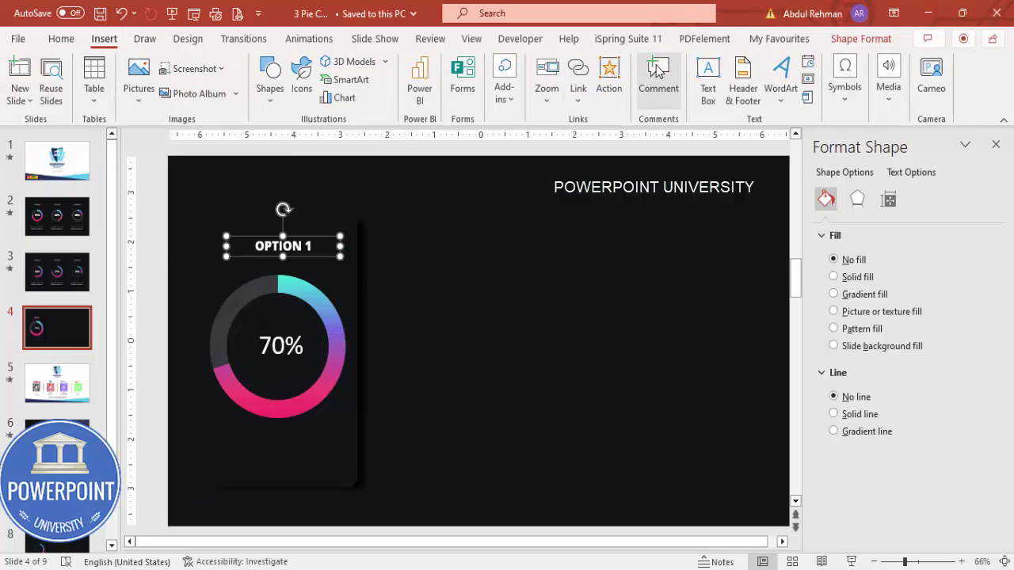
{"action": "left_click", "coordinate": [707, 79]}
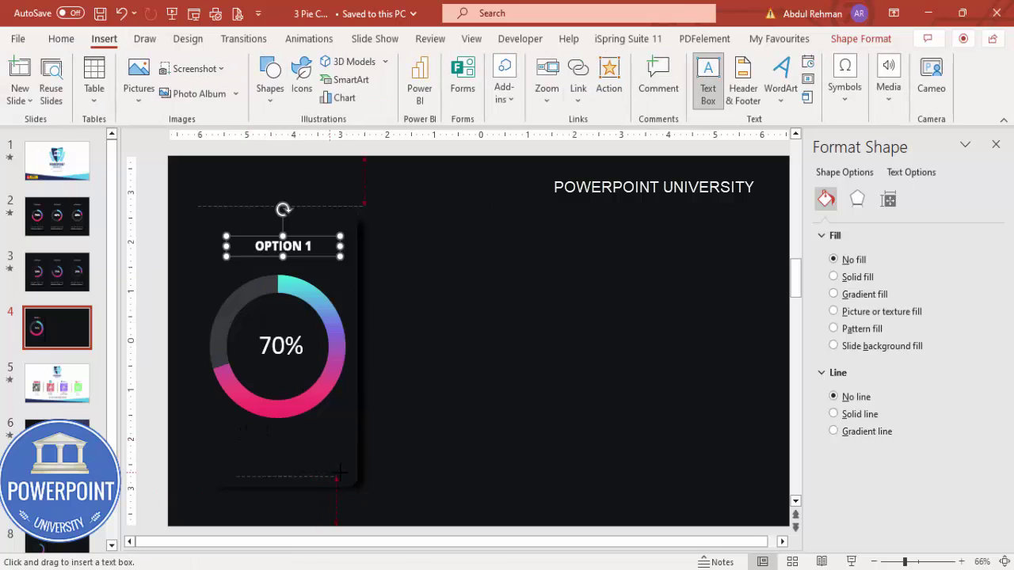
{"action": "left_click_drag", "start_coordinate": [236, 436], "coordinate": [341, 477]}
{"action": "type", "text": "Lor"}
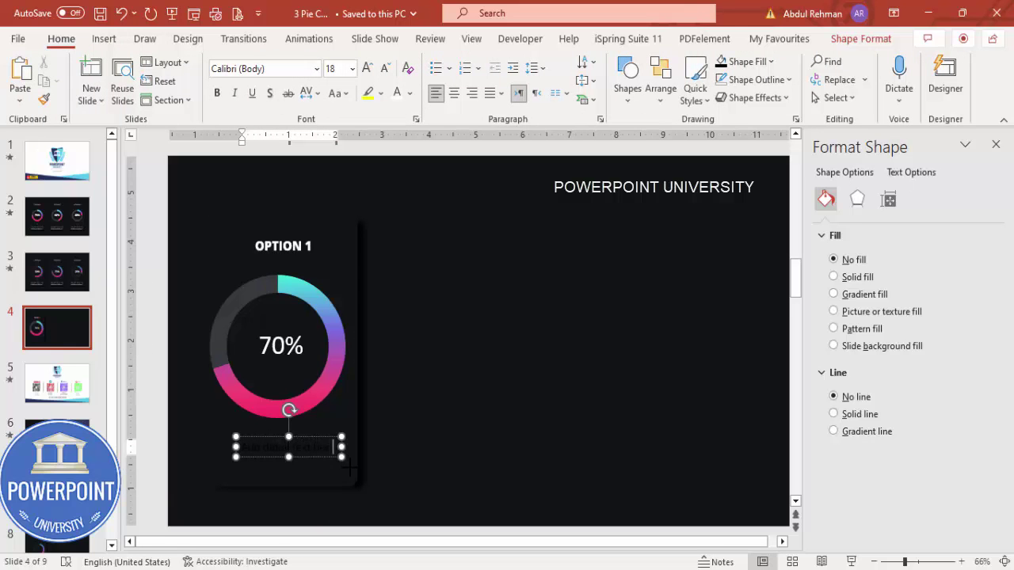
Centre the detail text, make it white at font size 14, and move its box slightly down beneath the chart
{"action": "left_click", "coordinate": [317, 441]}
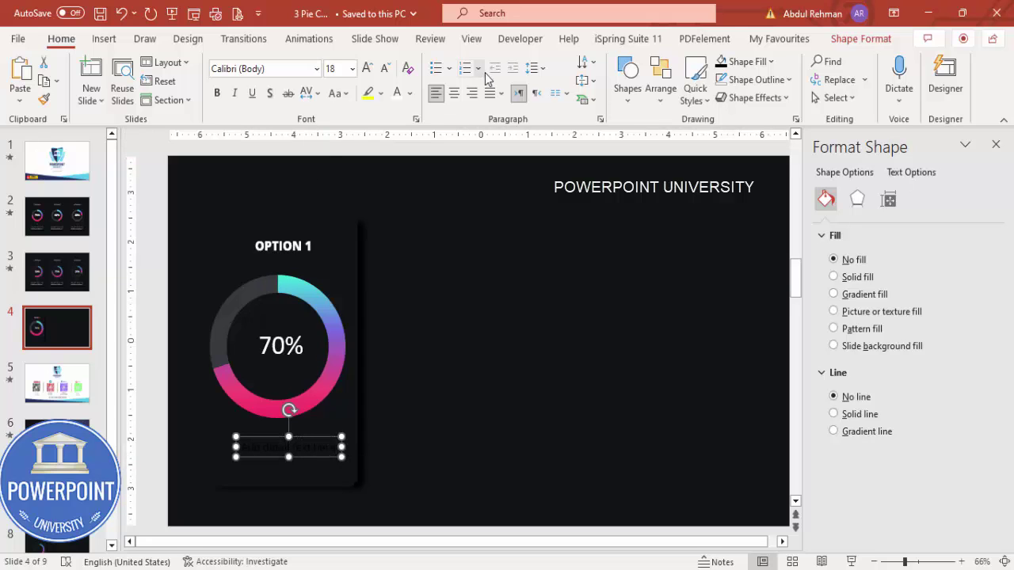
{"action": "left_click", "coordinate": [454, 92]}
{"action": "left_click", "coordinate": [406, 94]}
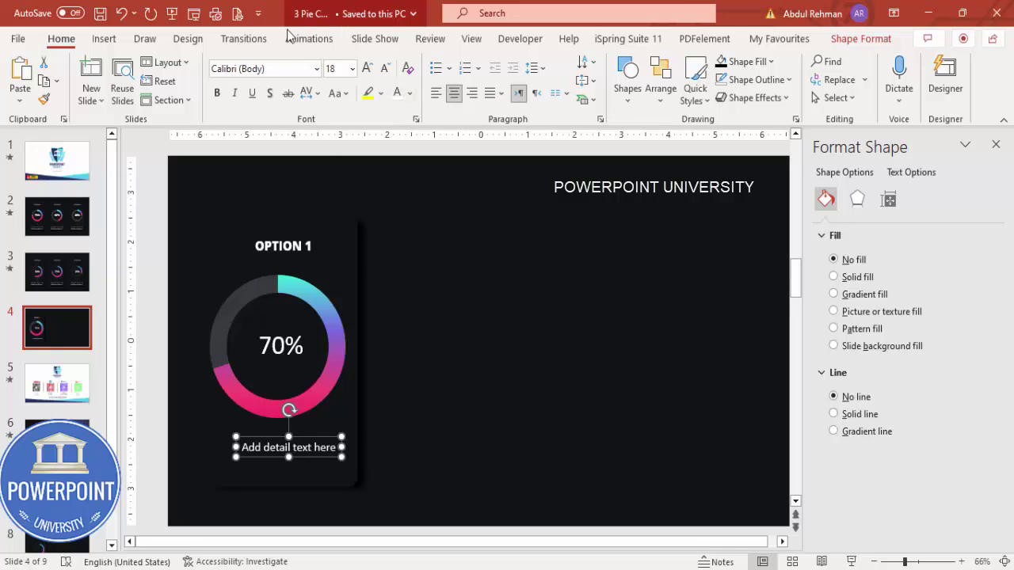
{"action": "left_click", "coordinate": [385, 69]}
{"action": "left_click", "coordinate": [385, 69]}
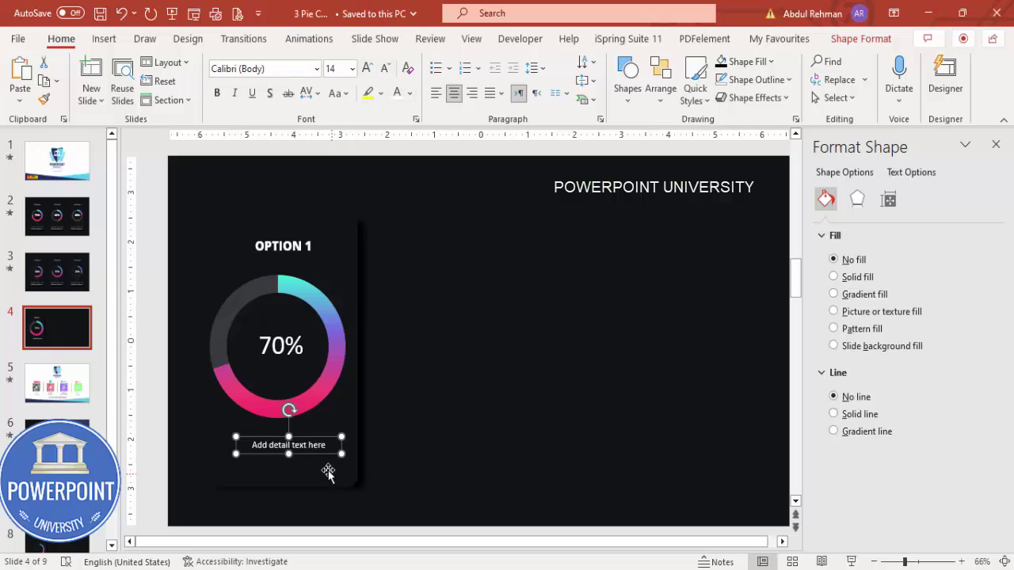
{"action": "left_click_drag", "start_coordinate": [322, 444], "coordinate": [318, 450]}
{"action": "left_click", "coordinate": [427, 424]}
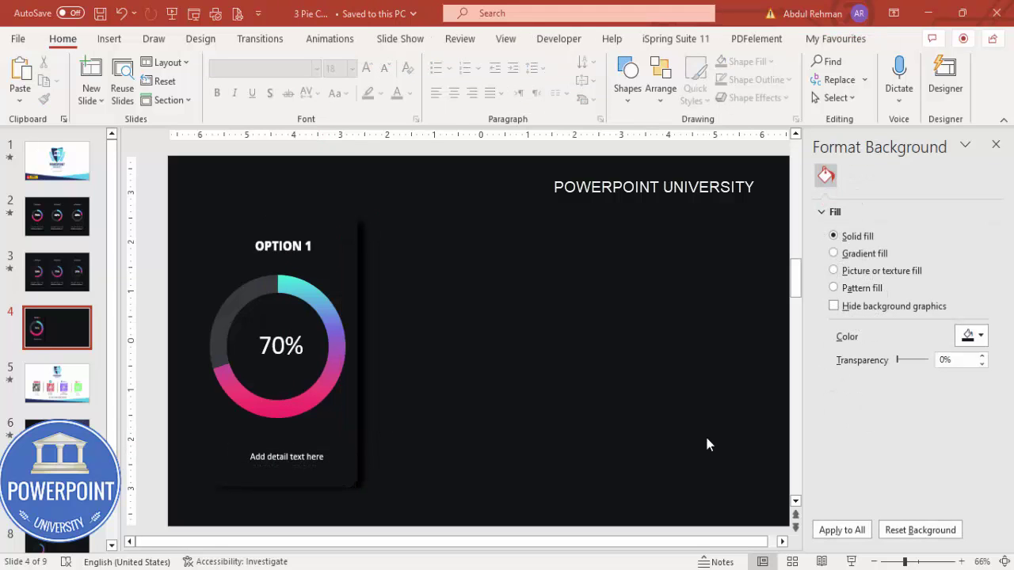
Duplicate the complete OPTION 1 card twice, placing the copies side by side in line with the original
{"action": "left_click_drag", "start_coordinate": [439, 190], "coordinate": [142, 535]}
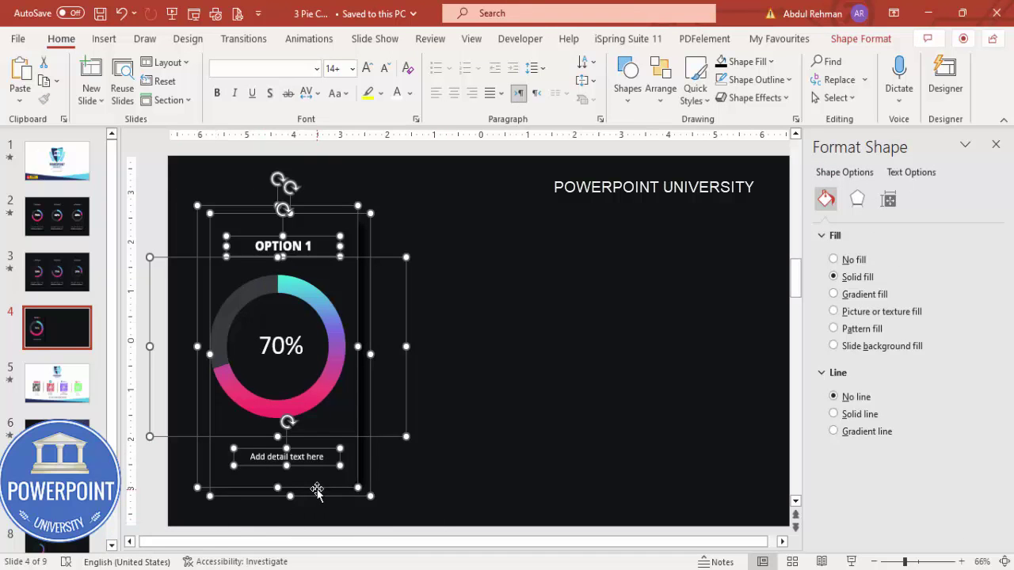
{"action": "left_click_drag", "start_coordinate": [316, 491], "coordinate": [703, 488]}
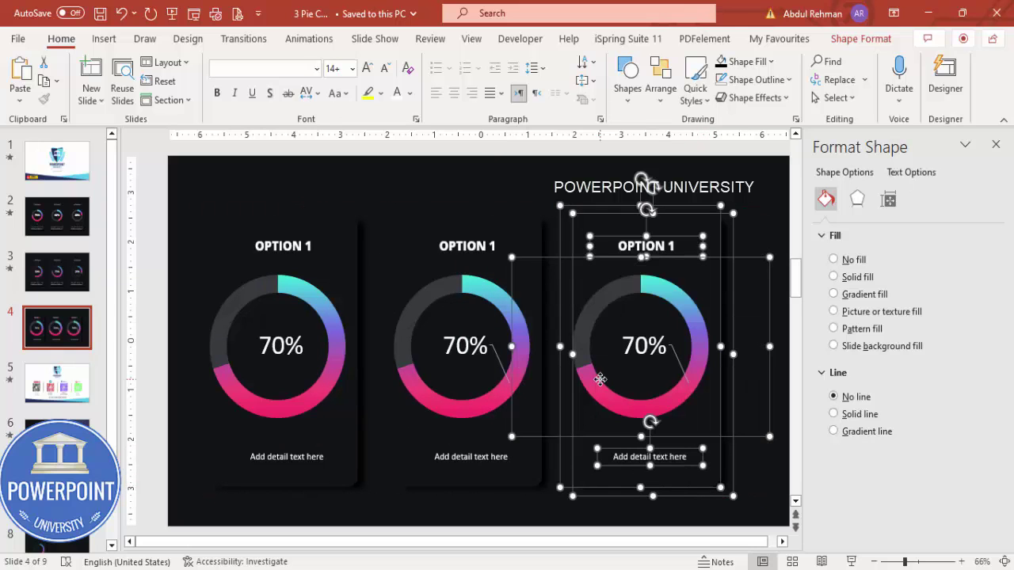
{"action": "left_click", "coordinate": [510, 197]}
Rename the headings of the middle and last cards to OPTION 2 and OPTION 3
{"action": "left_click", "coordinate": [489, 246]}
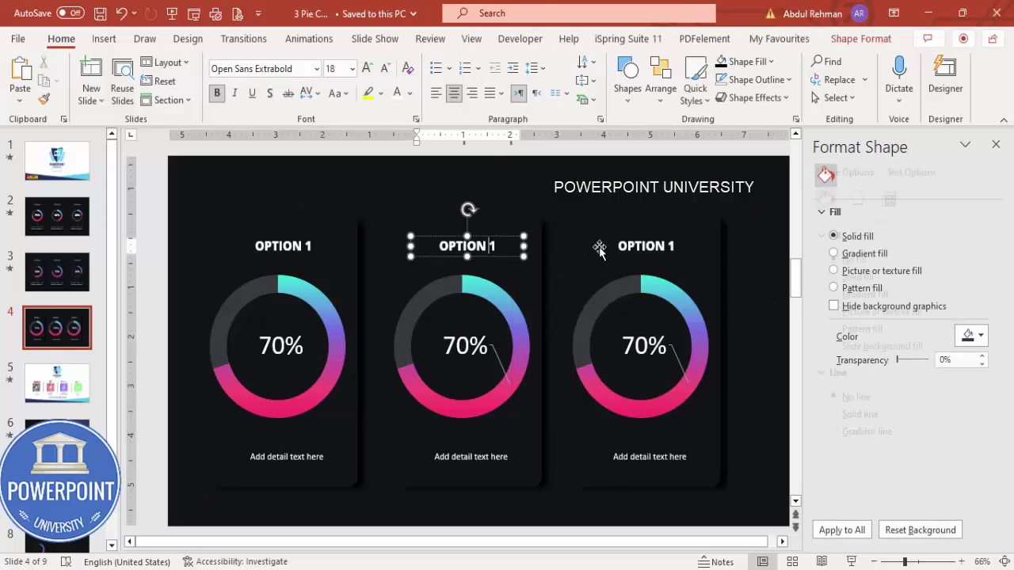
{"action": "key", "text": "Delete"}
{"action": "type", "text": "2"}
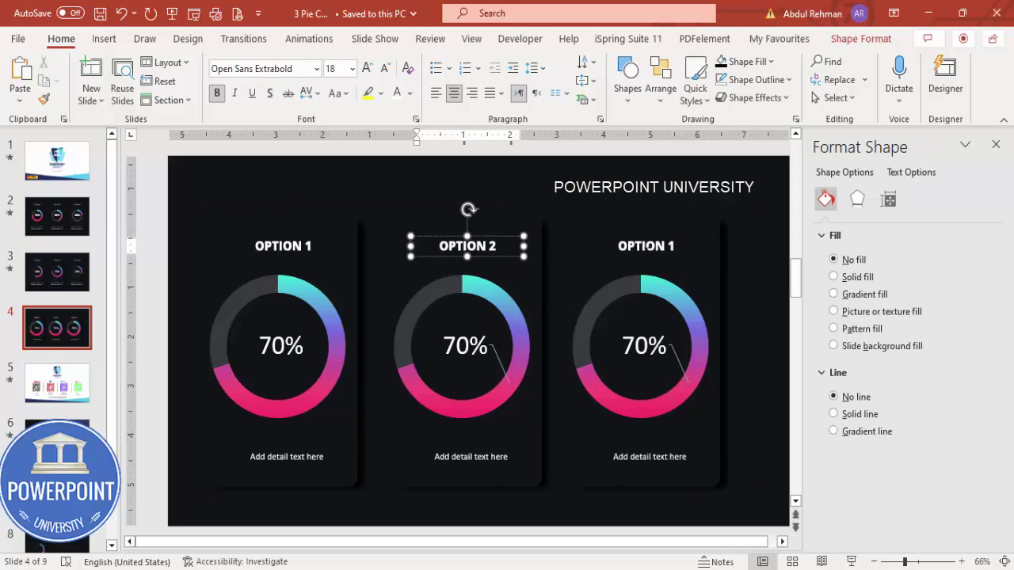
{"action": "left_click", "coordinate": [691, 244]}
{"action": "key", "text": "BackSpace"}
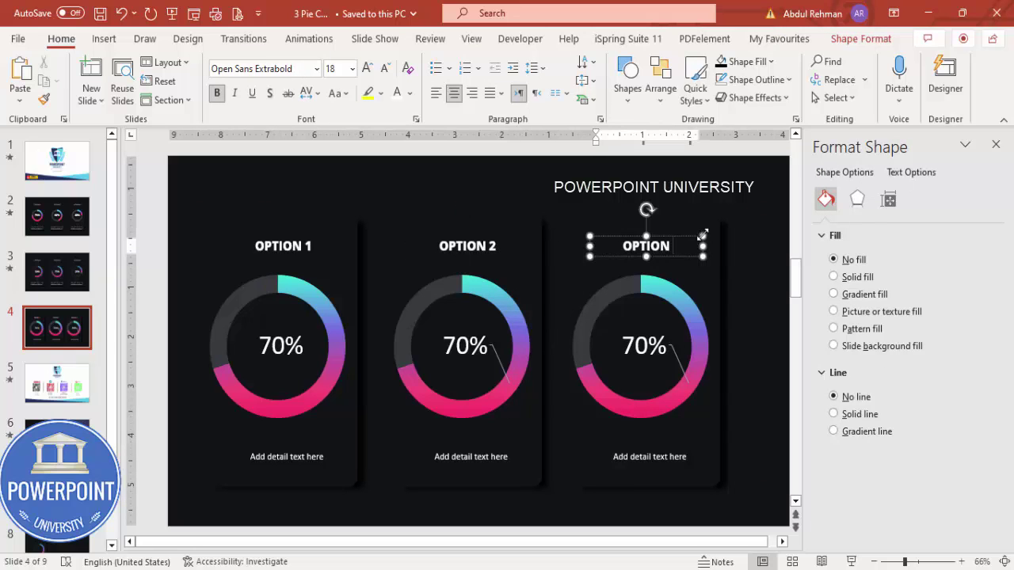
{"action": "type", "text": "3"}
Delete the data label leader lines from the OPTION 2 and OPTION 3 doughnut charts
{"action": "left_click", "coordinate": [500, 354]}
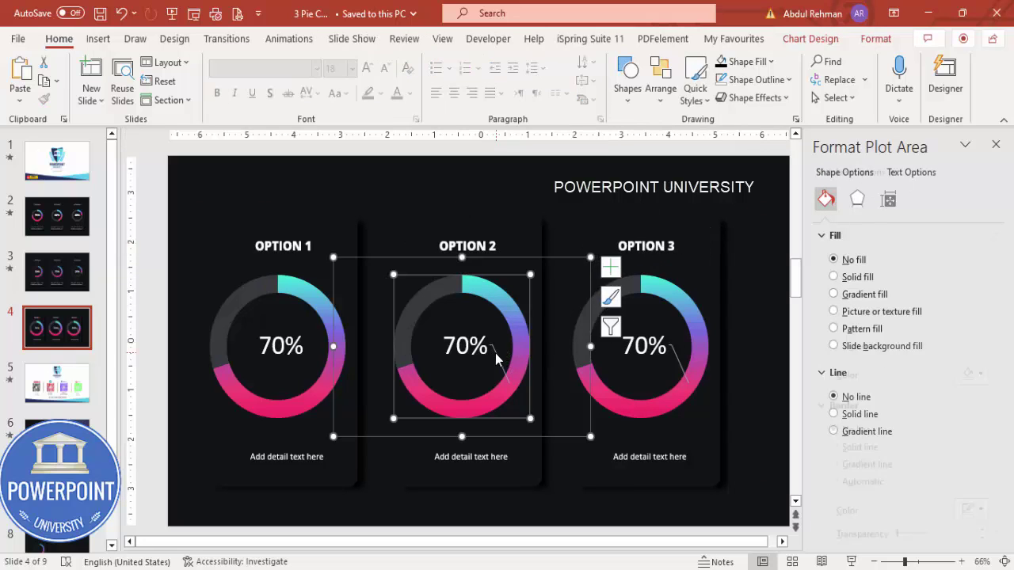
{"action": "left_click", "coordinate": [497, 359]}
{"action": "left_click", "coordinate": [544, 380]}
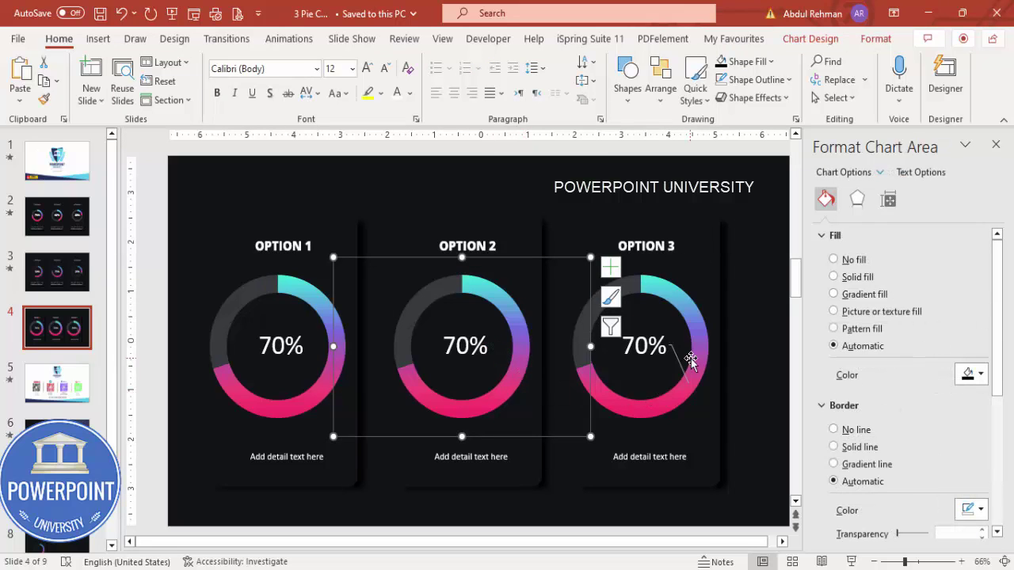
{"action": "left_click", "coordinate": [683, 352]}
{"action": "left_click", "coordinate": [679, 348]}
{"action": "left_click", "coordinate": [679, 360]}
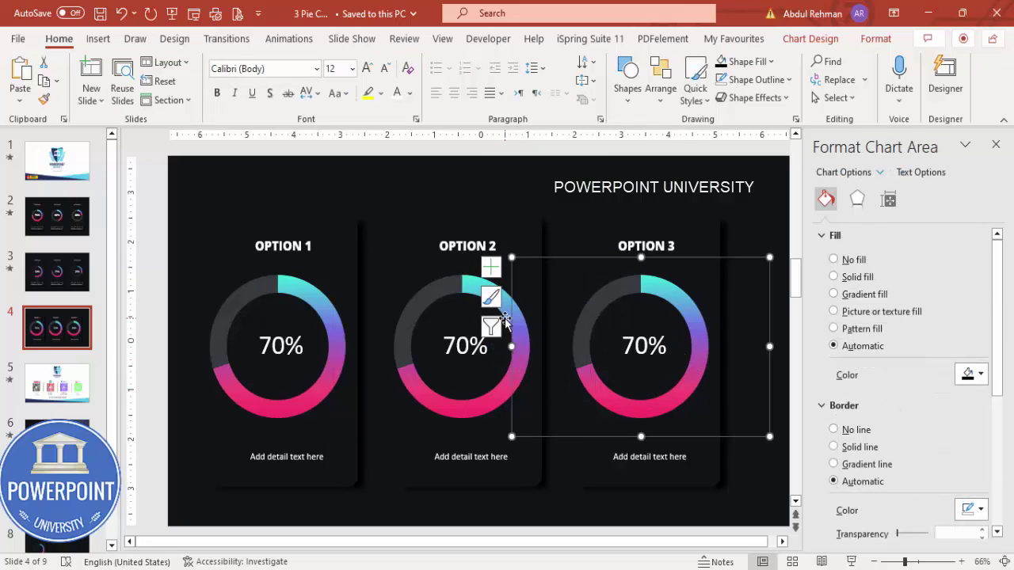
Set both values in the OPTION 2 chart data to 50% and move its data label to the ring's centre
{"action": "left_click", "coordinate": [430, 291]}
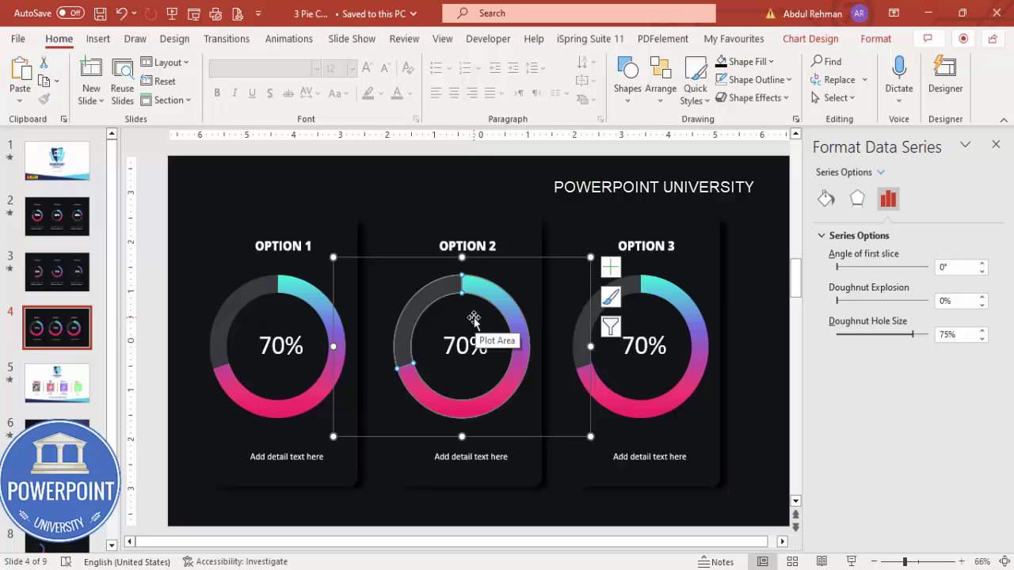
{"action": "right_click", "coordinate": [474, 318]}
{"action": "left_click", "coordinate": [562, 420]}
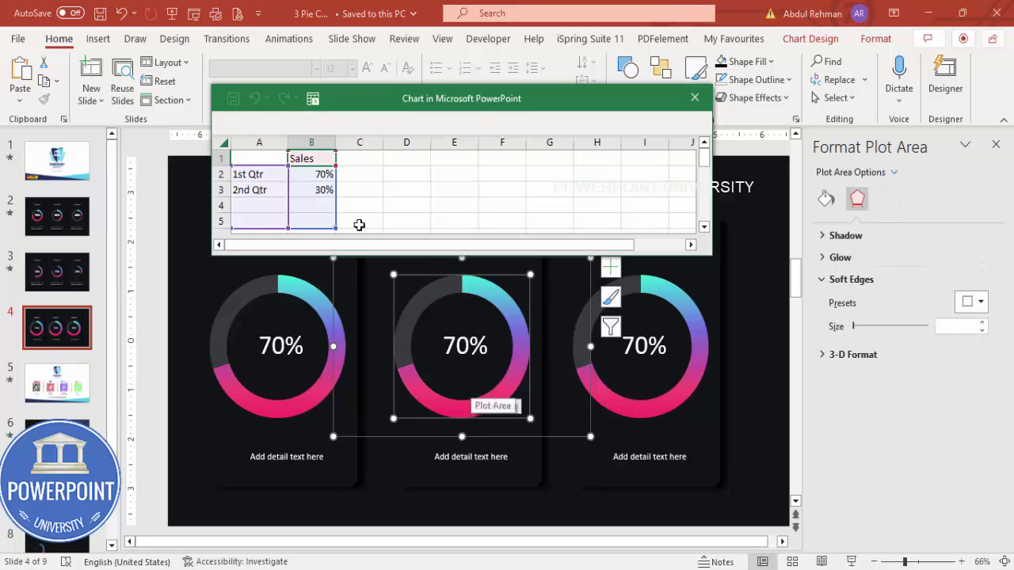
{"action": "left_click", "coordinate": [317, 176]}
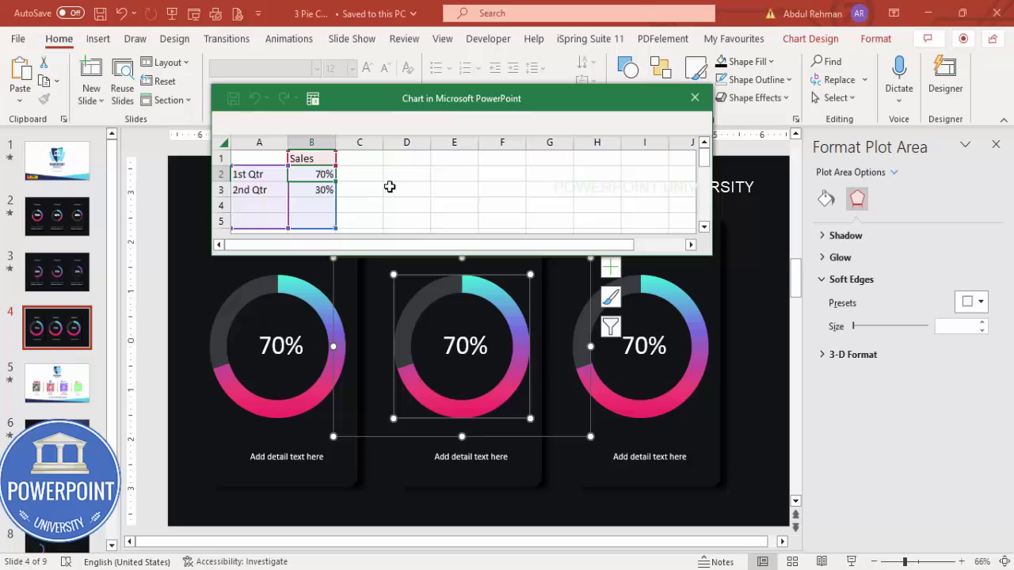
{"action": "type", "text": "50"}
{"action": "left_click", "coordinate": [320, 189]}
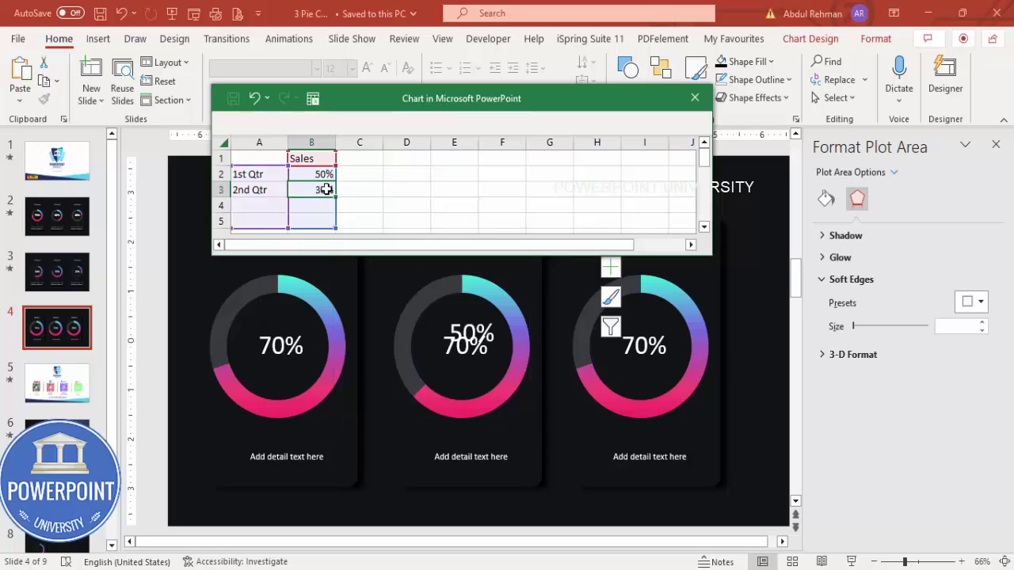
{"action": "type", "text": "50"}
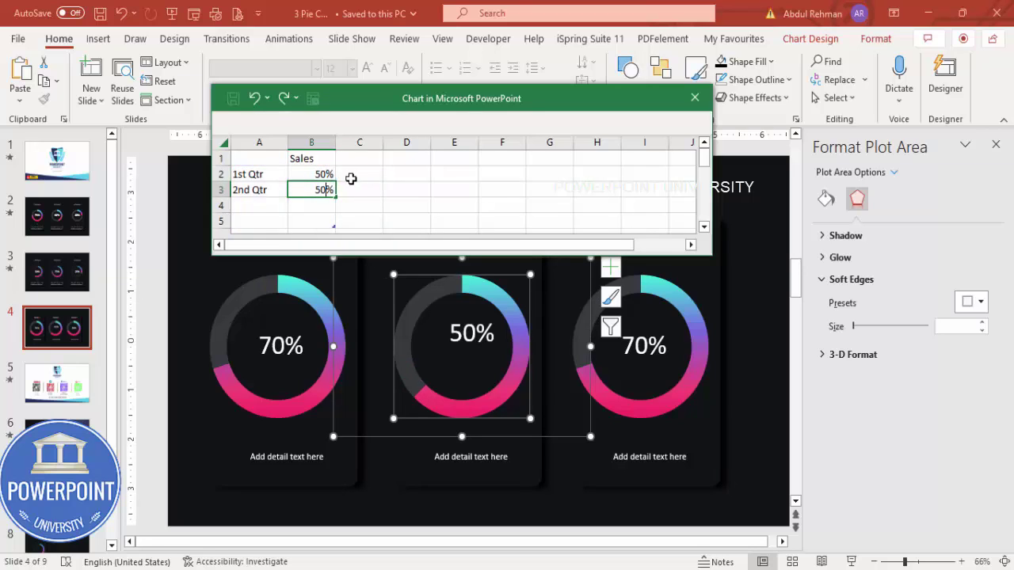
{"action": "left_click", "coordinate": [351, 176]}
{"action": "left_click", "coordinate": [696, 98]}
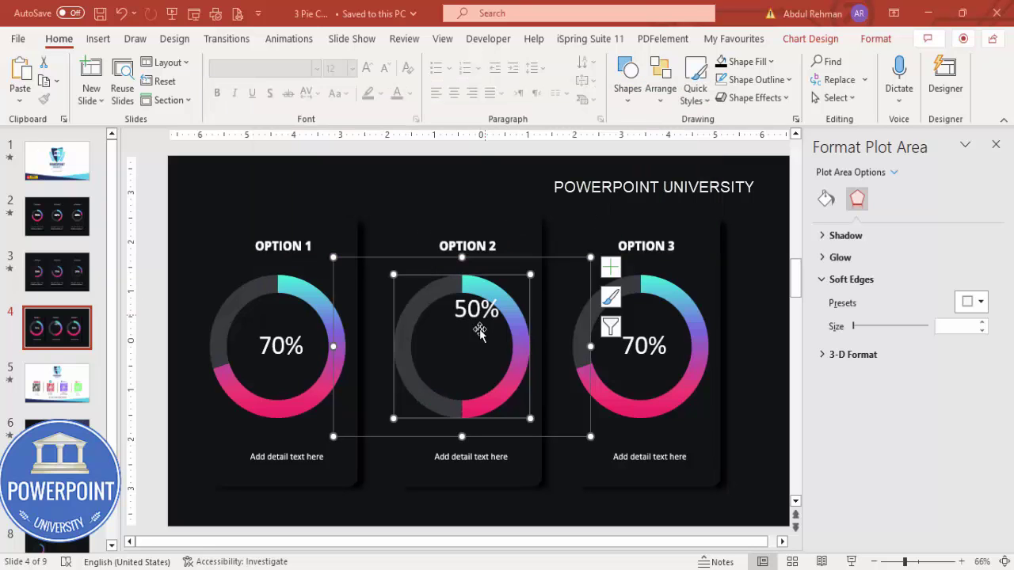
{"action": "left_click", "coordinate": [484, 305]}
{"action": "left_click_drag", "start_coordinate": [483, 289], "coordinate": [469, 326]}
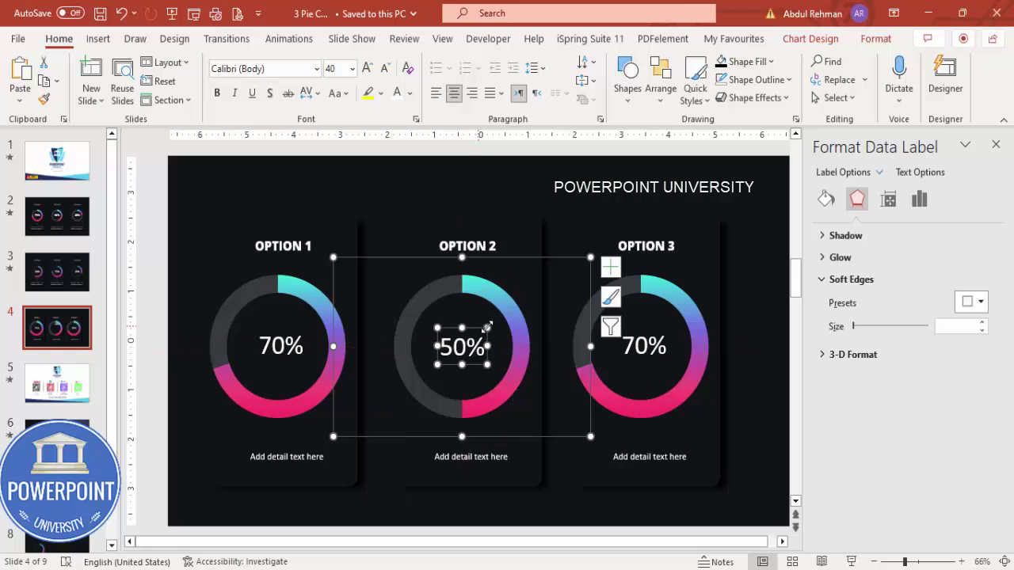
Set the OPTION 3 doughnut chart data to 30% for 1st Qtr and 70% for 2nd Qtr
{"action": "left_click", "coordinate": [656, 320]}
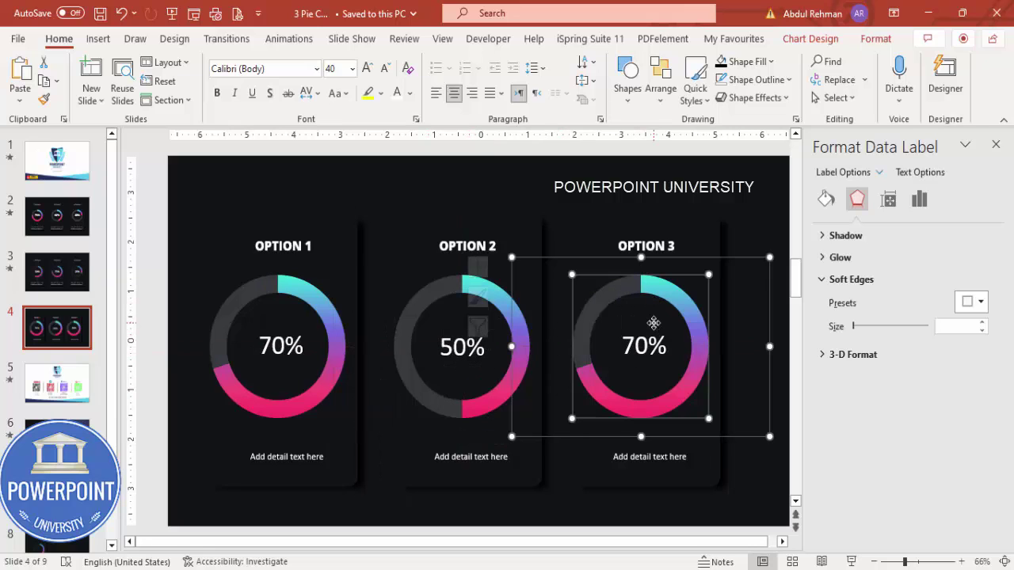
{"action": "right_click", "coordinate": [659, 320]}
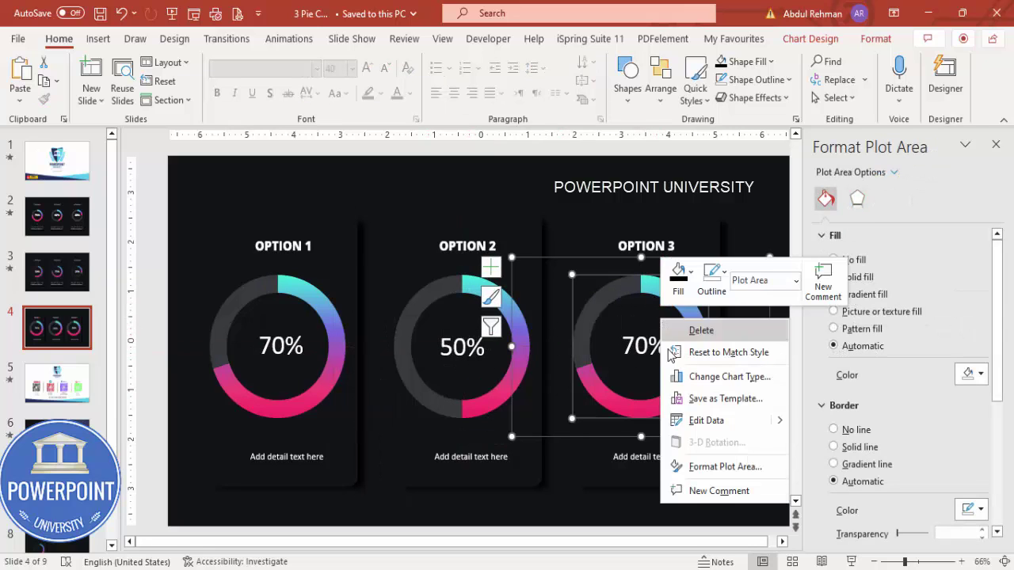
{"action": "left_click", "coordinate": [682, 407]}
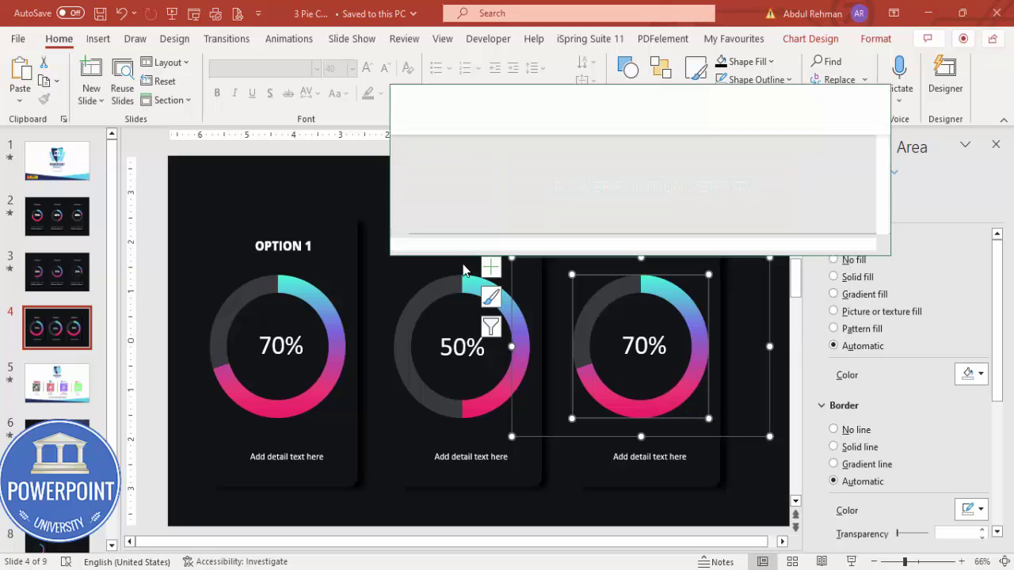
{"action": "left_click", "coordinate": [495, 179]}
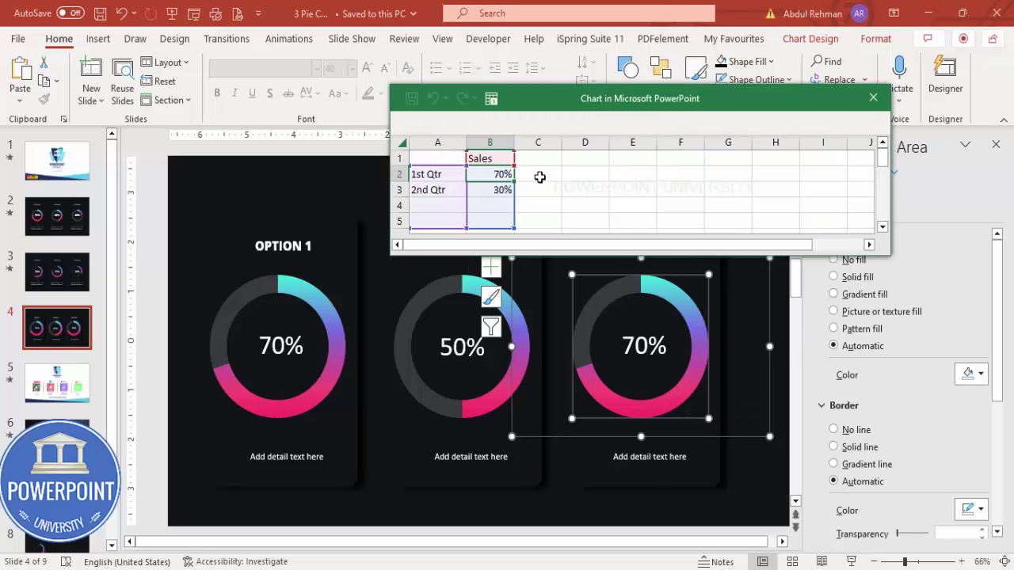
{"action": "type", "text": "30"}
{"action": "key", "text": "Return"}
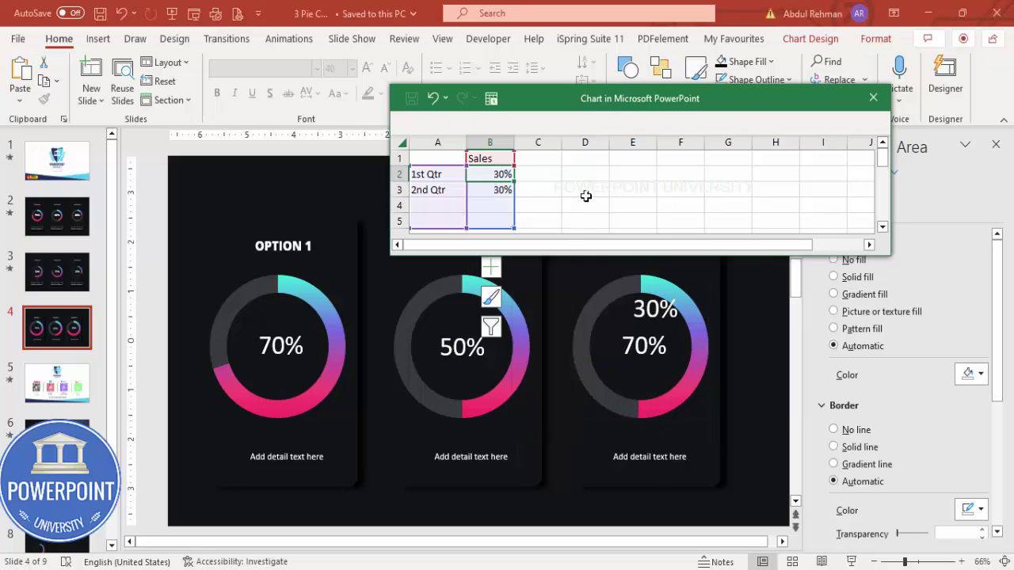
{"action": "key", "text": "Up"}
{"action": "type", "text": "7"}
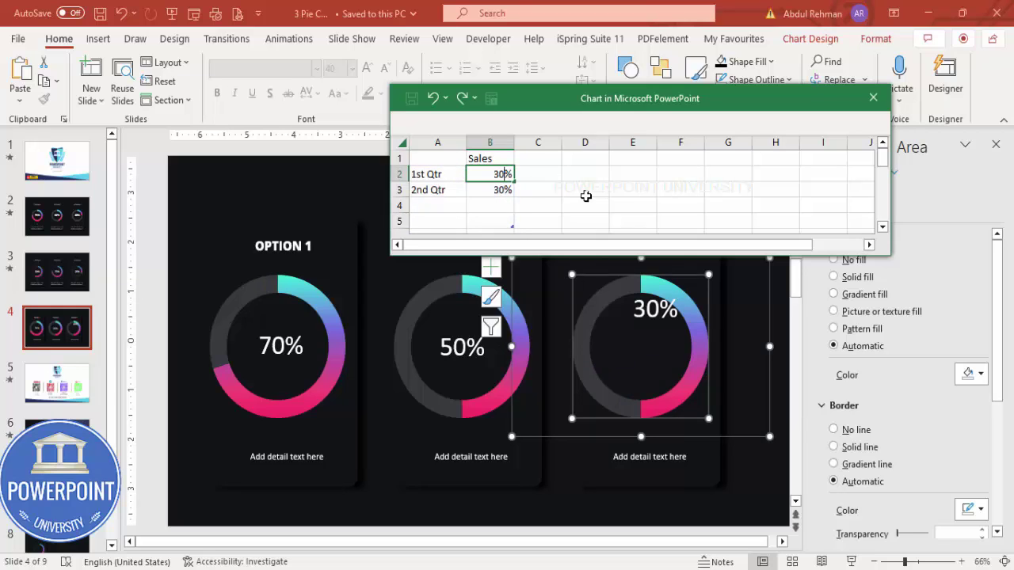
{"action": "left_click", "coordinate": [502, 191]}
{"action": "type", "text": "7"}
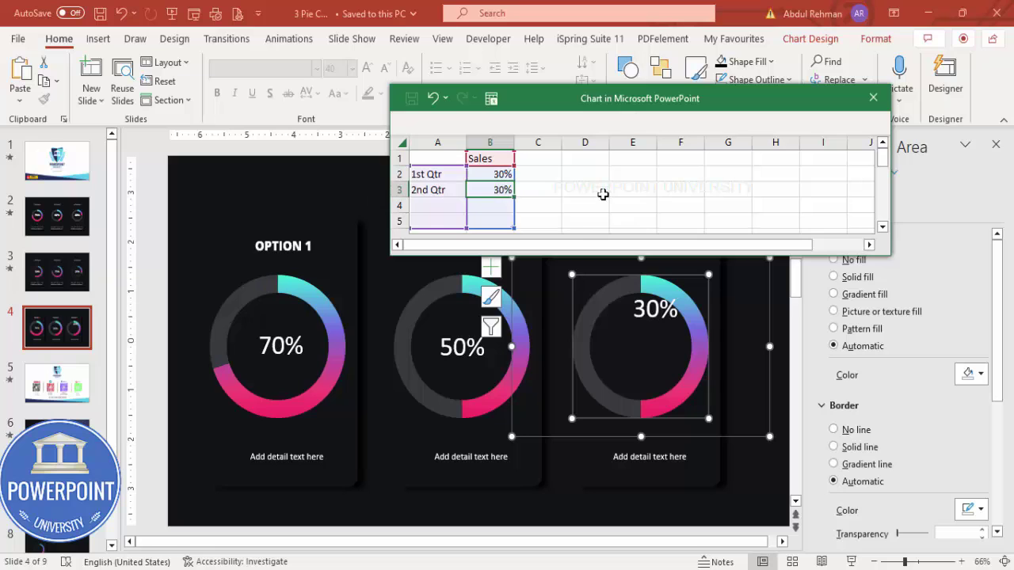
{"action": "type", "text": "0"}
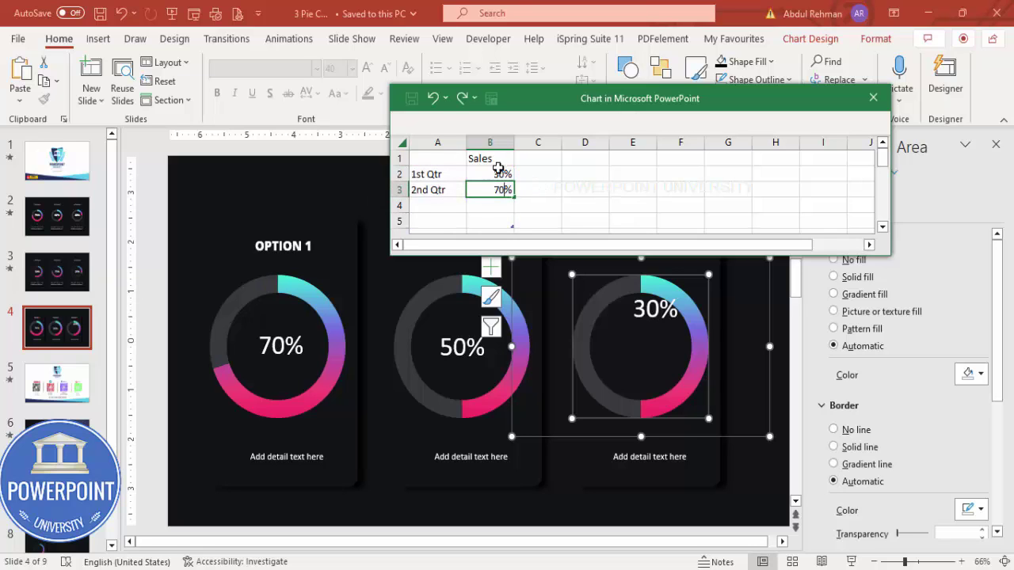
{"action": "key", "text": "Return"}
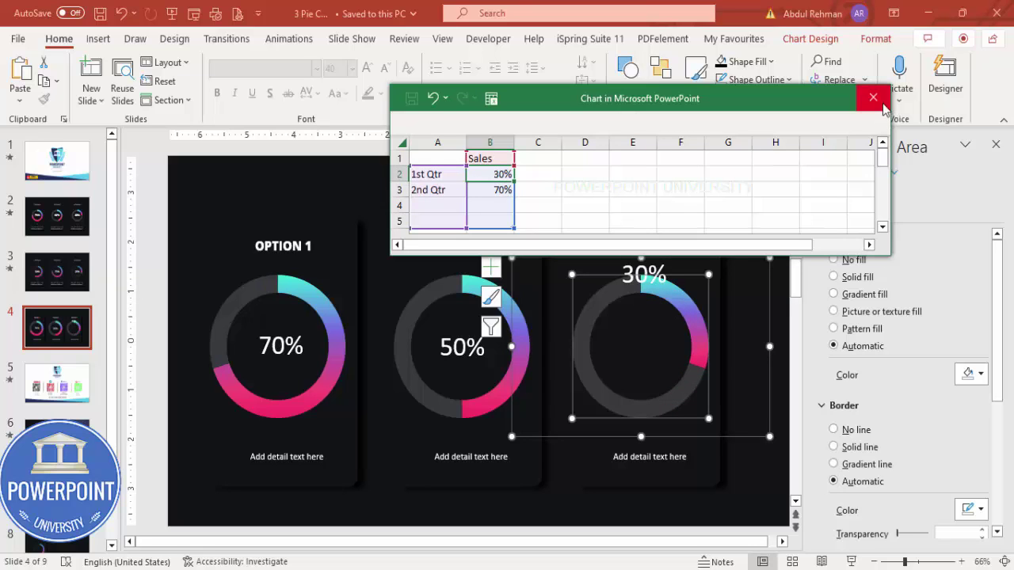
{"action": "left_click", "coordinate": [873, 98]}
Move the OPTION 3 chart's 30% data label into the middle of the ring and close the formatting pane
{"action": "left_click", "coordinate": [646, 273]}
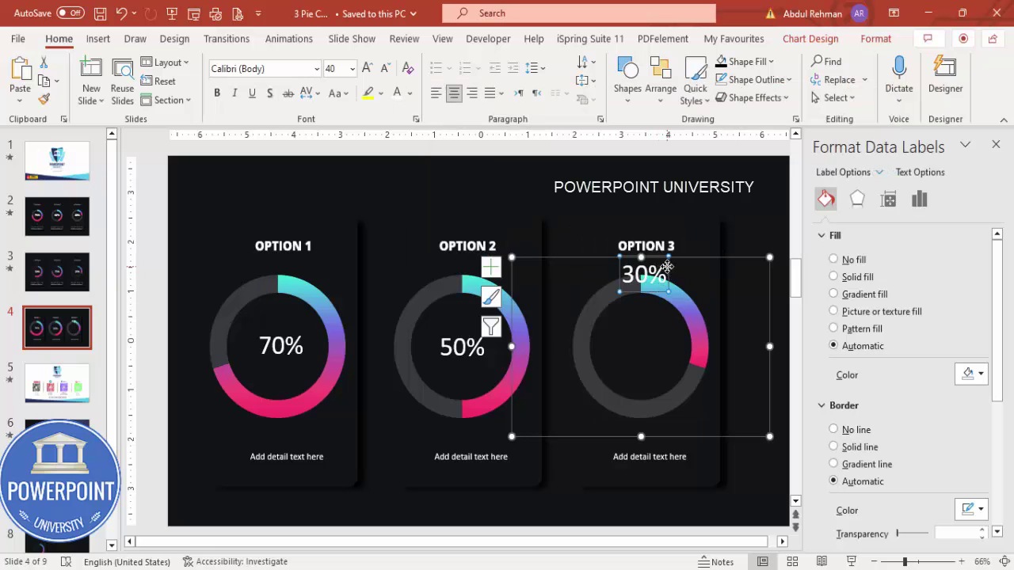
{"action": "left_click_drag", "start_coordinate": [672, 277], "coordinate": [665, 331]}
{"action": "left_click", "coordinate": [674, 198]}
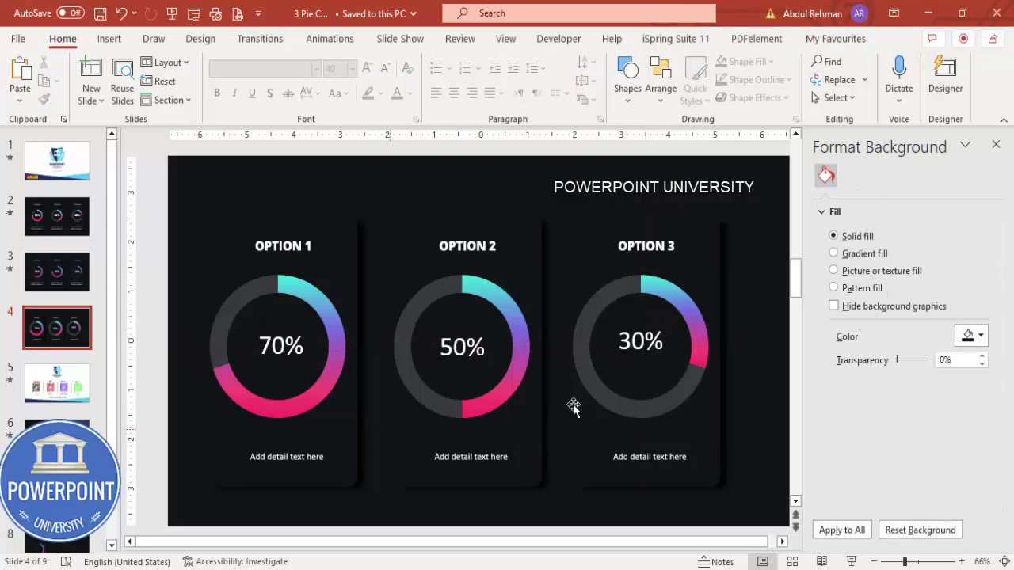
{"action": "left_click", "coordinate": [996, 144]}
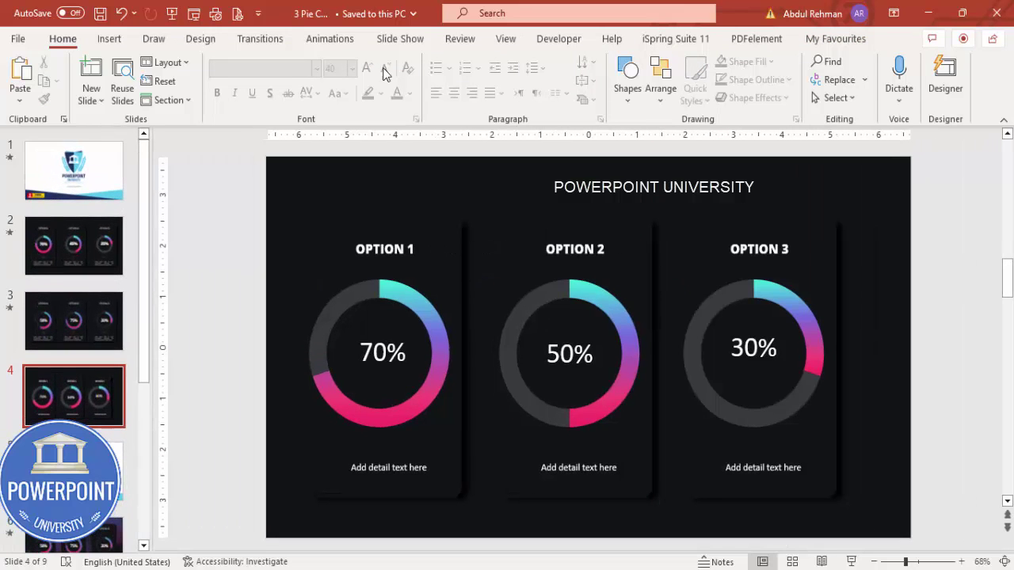
Show the Animation Pane and add a Grow & Turn entrance effect to the OPTION 1 doughnut chart
{"action": "left_click", "coordinate": [330, 38]}
{"action": "left_click", "coordinate": [698, 67]}
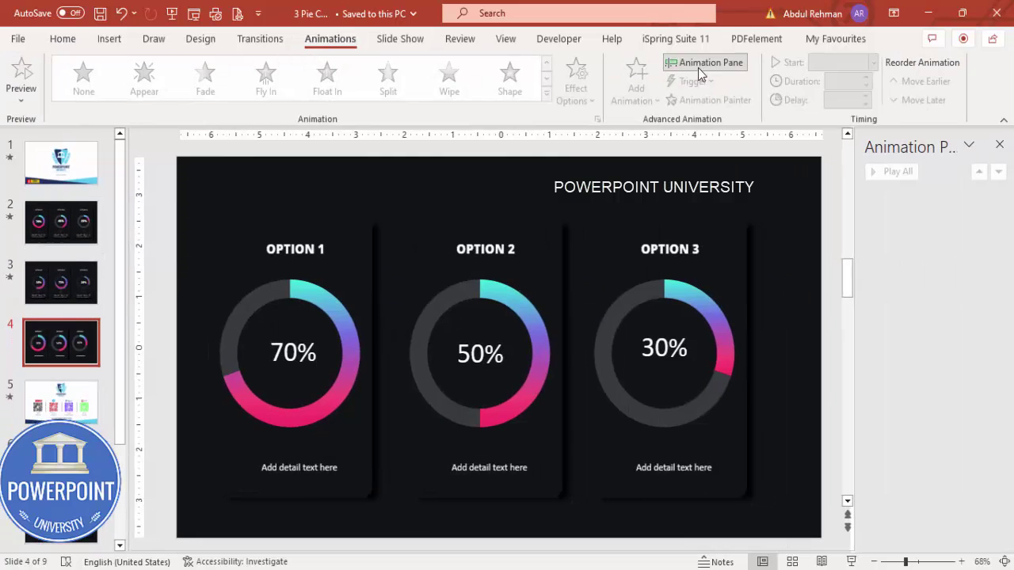
{"action": "left_click", "coordinate": [312, 311]}
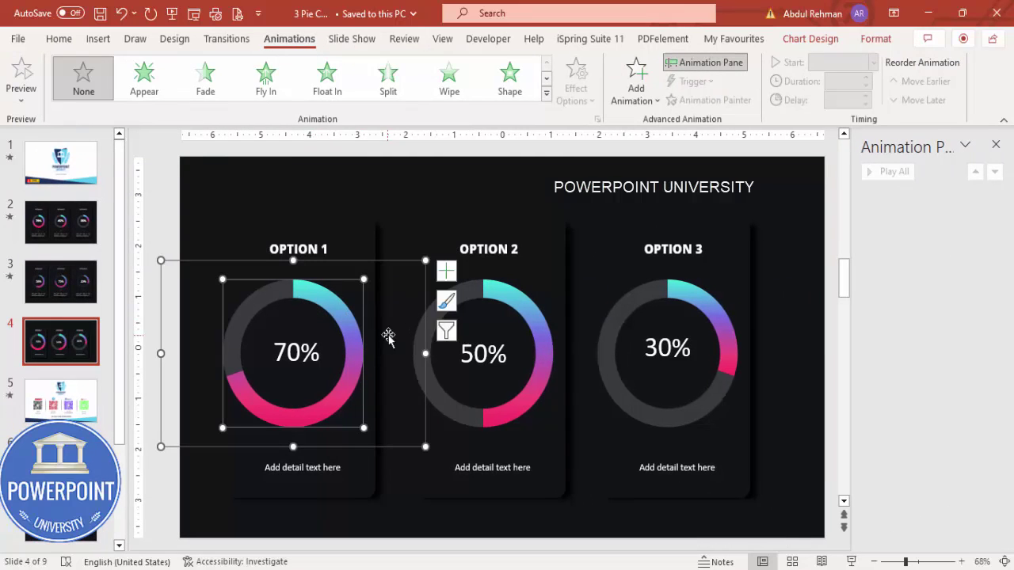
{"action": "left_click", "coordinate": [376, 263]}
{"action": "left_click", "coordinate": [253, 346]}
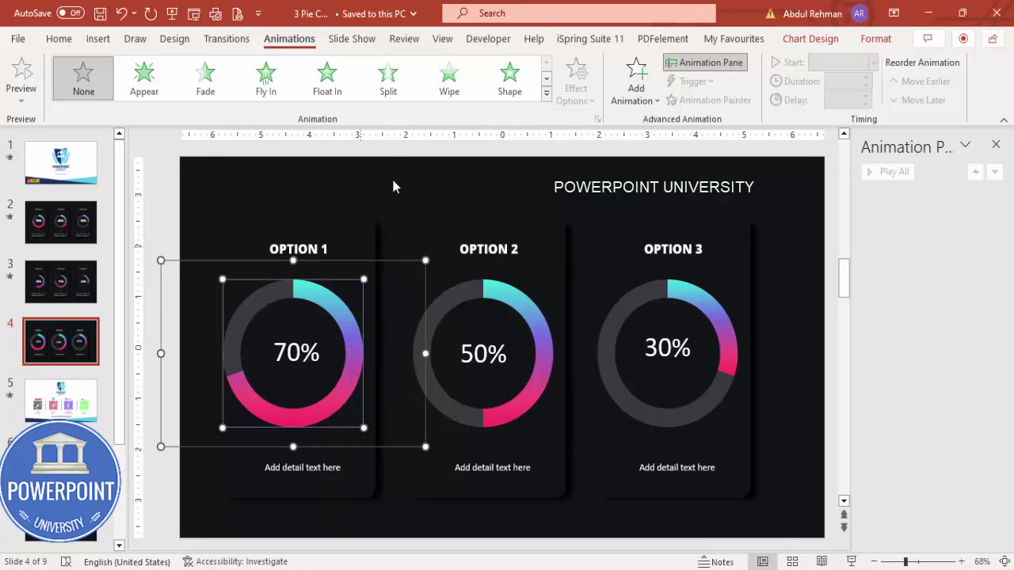
{"action": "left_click", "coordinate": [635, 89]}
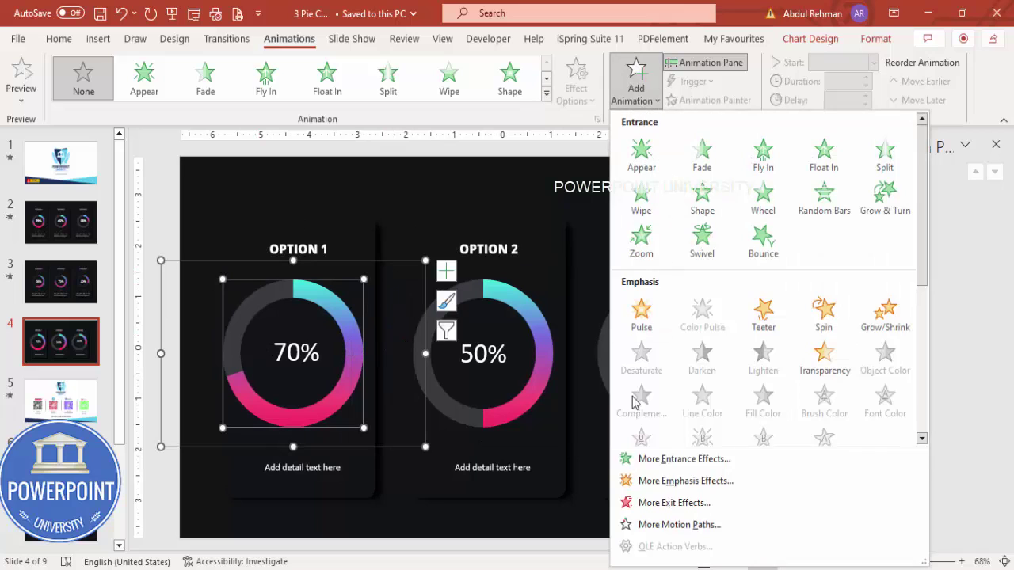
{"action": "left_click", "coordinate": [650, 459]}
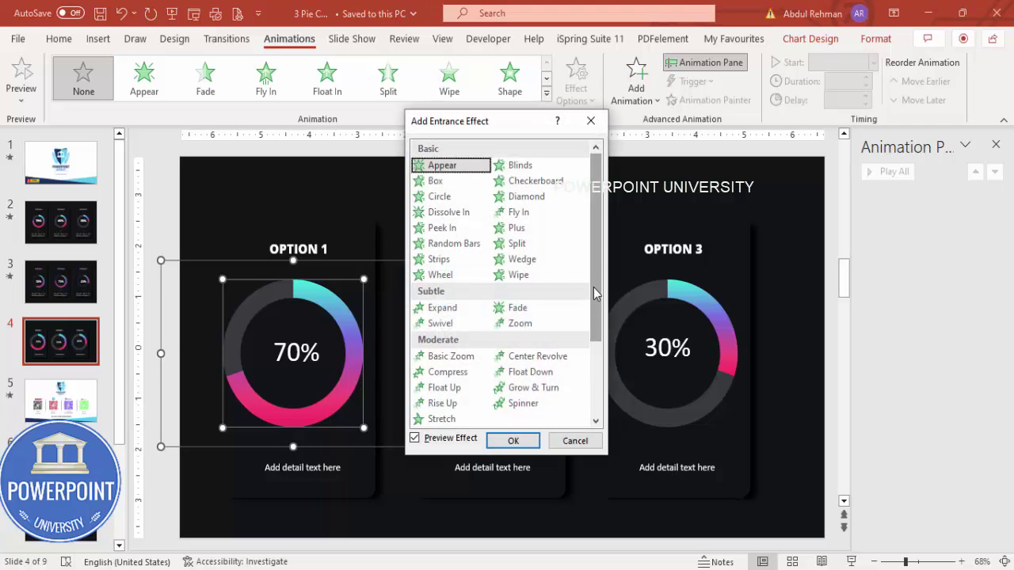
{"action": "scroll", "coordinate": [599, 408], "scroll_direction": "down", "scroll_amount": 2}
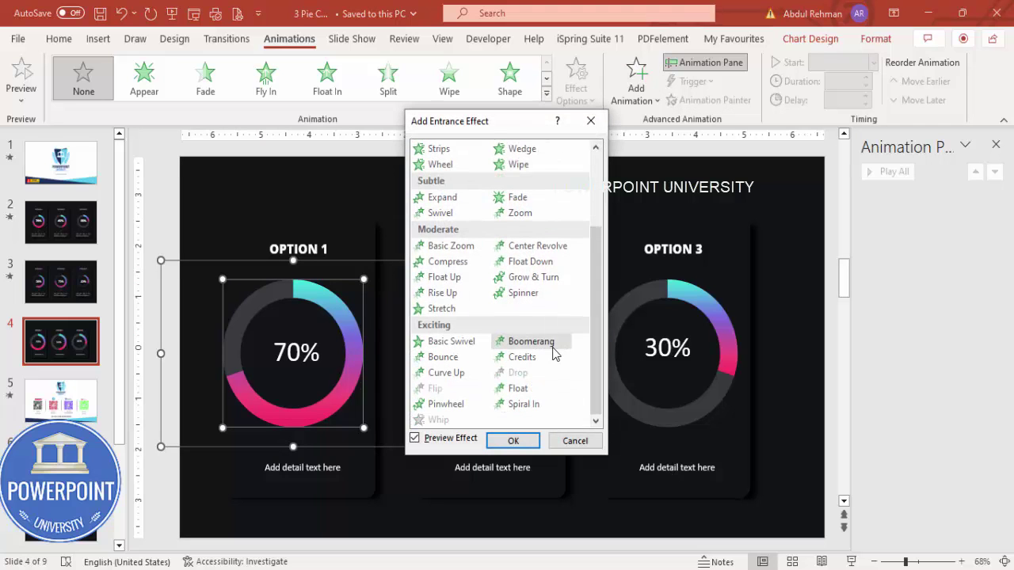
{"action": "left_click", "coordinate": [535, 404]}
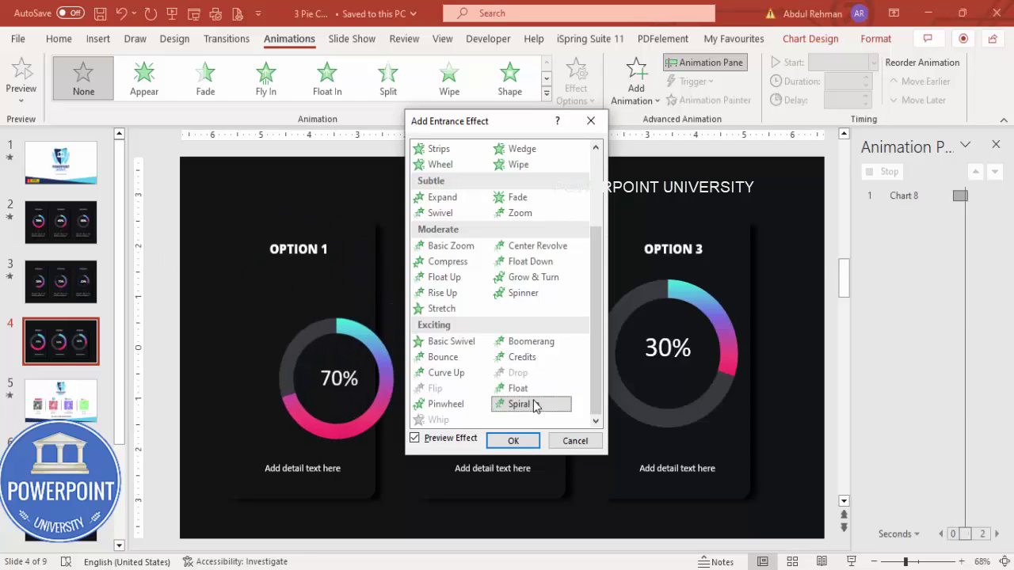
{"action": "left_click", "coordinate": [534, 283]}
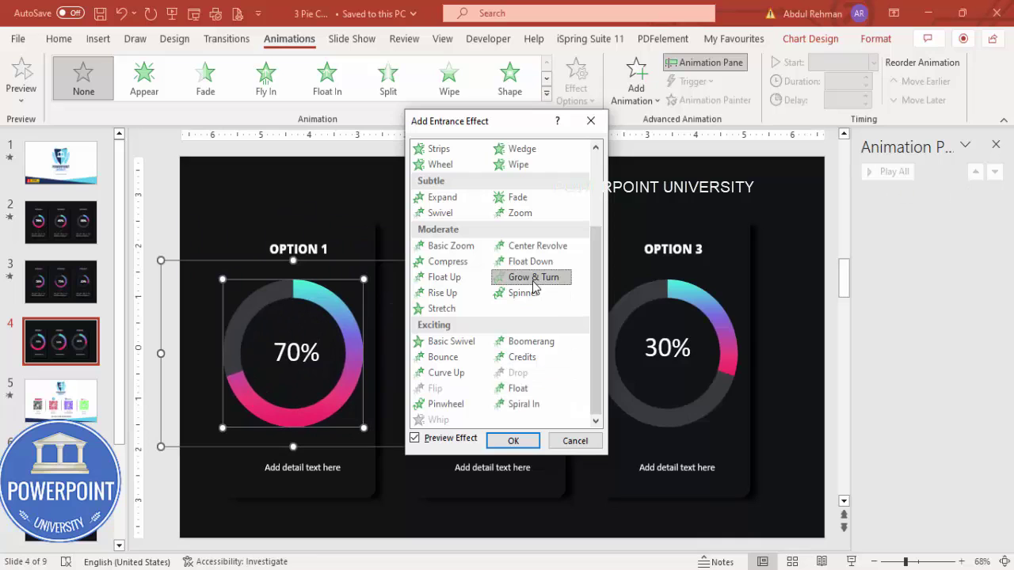
{"action": "left_click", "coordinate": [524, 444]}
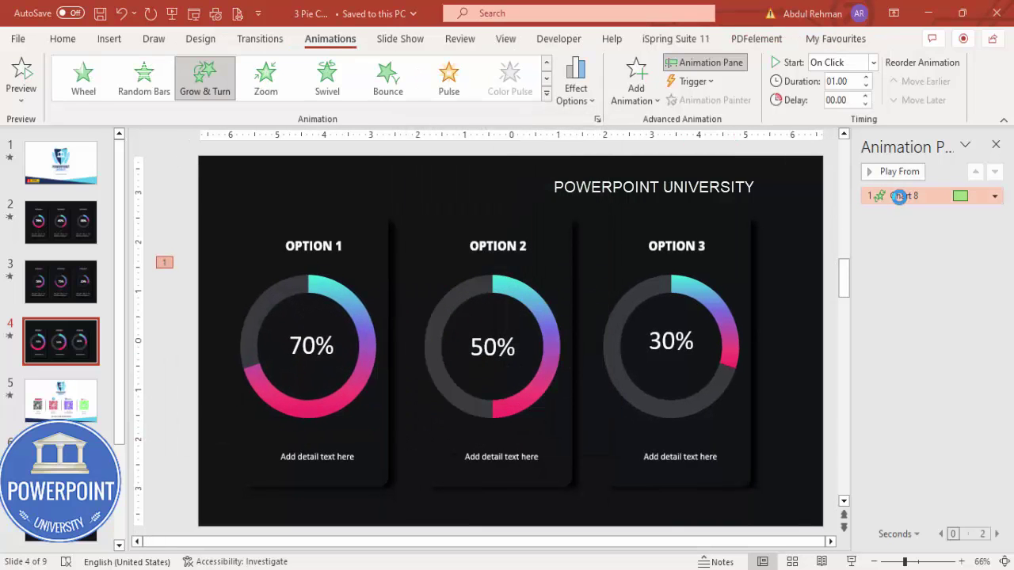
Set the duration of the OPTION 1 chart's Grow & Turn animation to 0.5 seconds (Very Fast)
{"action": "double_click", "coordinate": [896, 195]}
{"action": "left_click", "coordinate": [292, 302]}
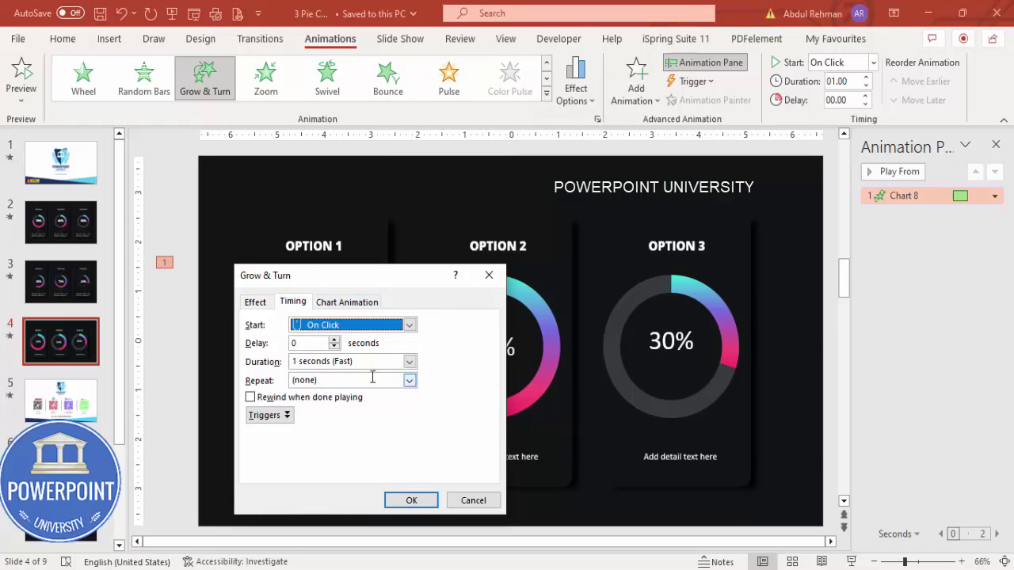
{"action": "left_click", "coordinate": [408, 362]}
{"action": "left_click", "coordinate": [352, 426]}
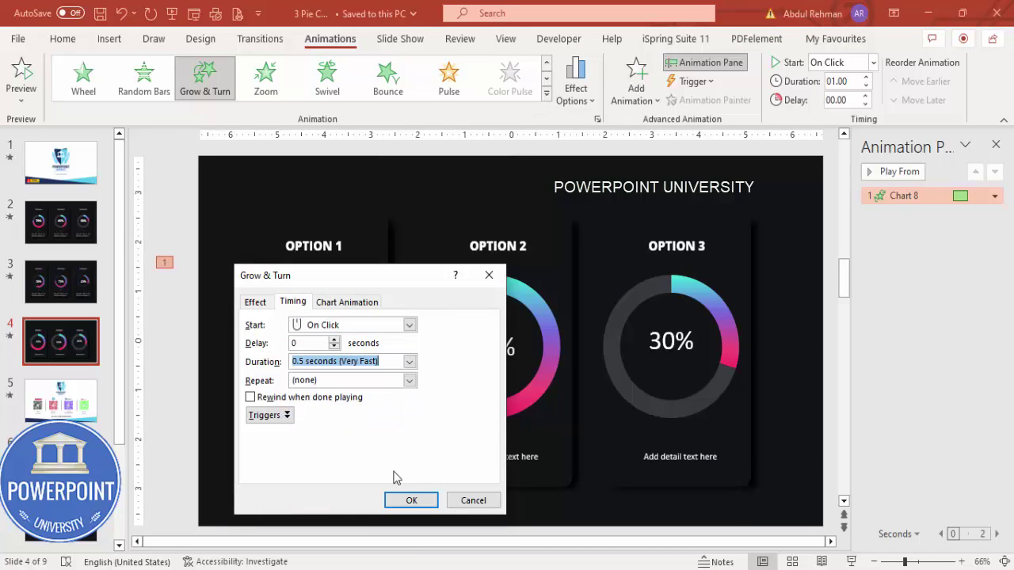
{"action": "left_click", "coordinate": [408, 500]}
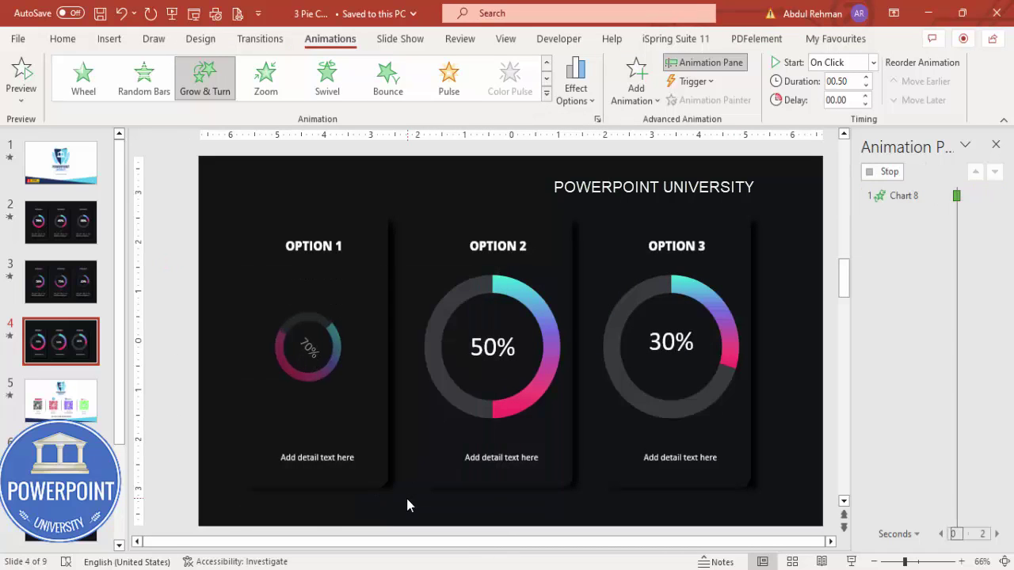
Add a Stretch entrance effect to the OPTION 1 caption and set it to start After Previous
{"action": "left_click", "coordinate": [347, 448]}
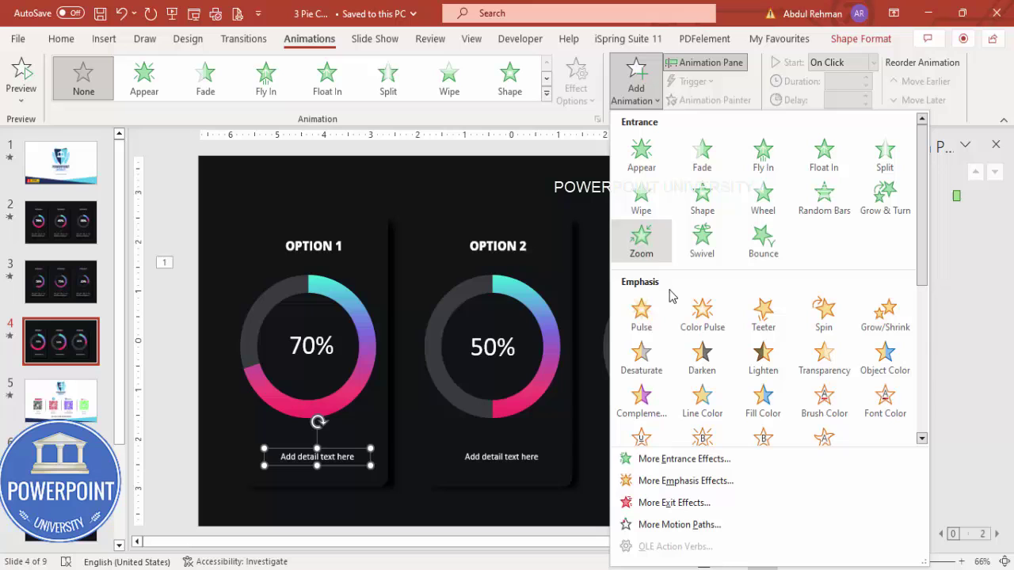
{"action": "left_click", "coordinate": [643, 461]}
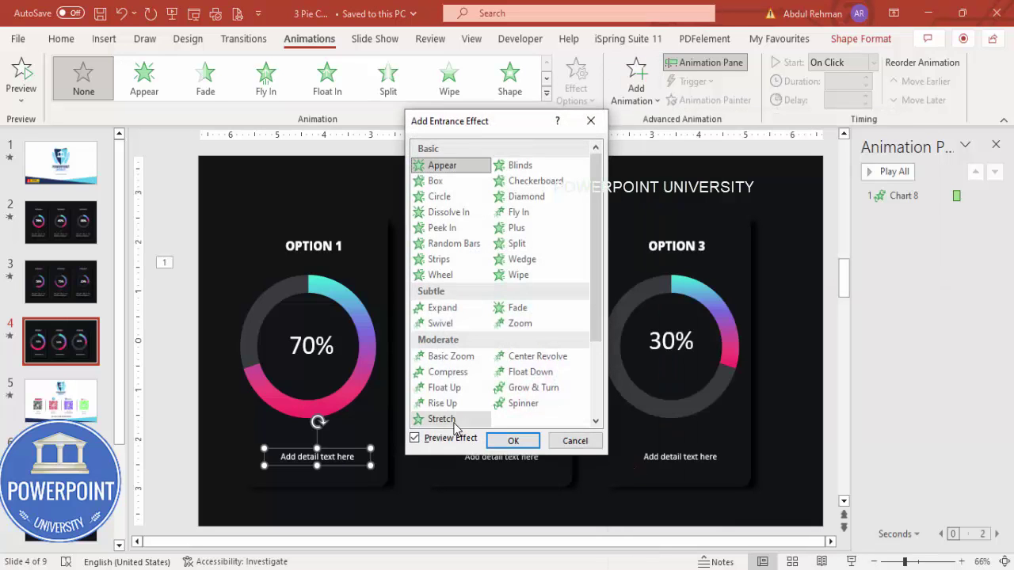
{"action": "left_click", "coordinate": [447, 421]}
{"action": "left_click", "coordinate": [514, 440]}
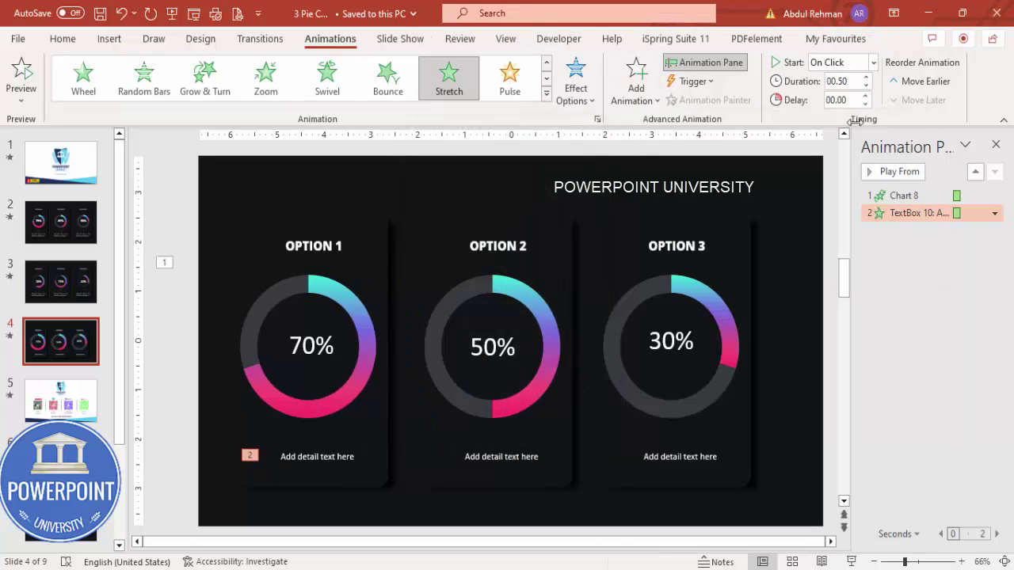
{"action": "left_click", "coordinate": [873, 62]}
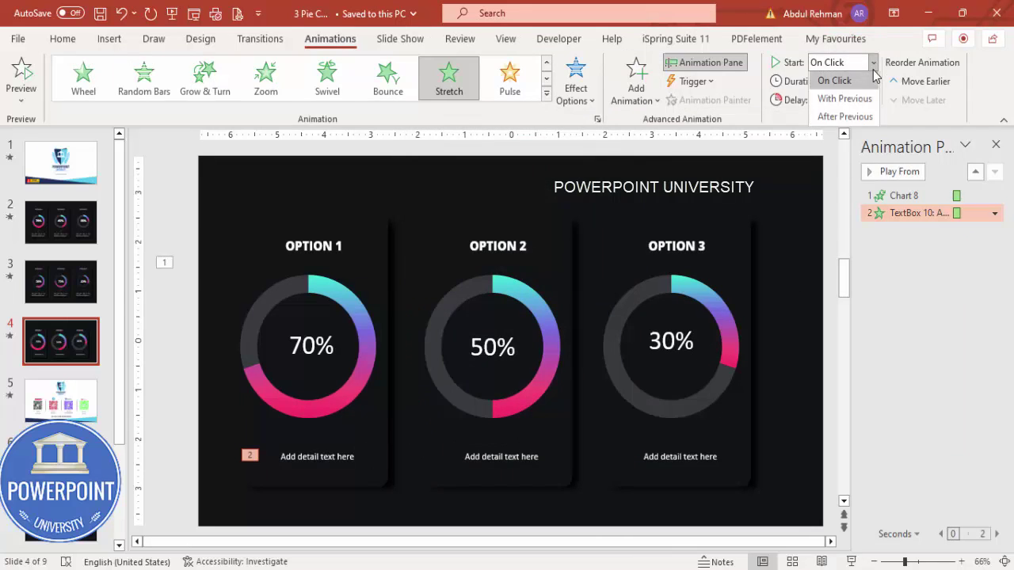
{"action": "left_click", "coordinate": [844, 118]}
Copy the OPTION 1 chart and caption animations to the OPTION 2 chart and caption with Animation Painter
{"action": "left_click", "coordinate": [335, 298]}
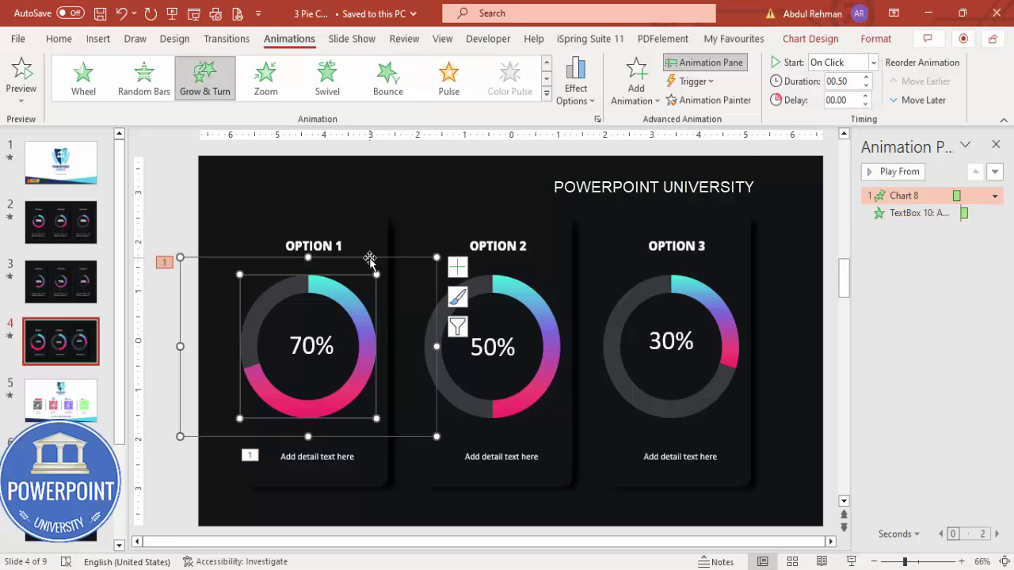
{"action": "left_click", "coordinate": [733, 100]}
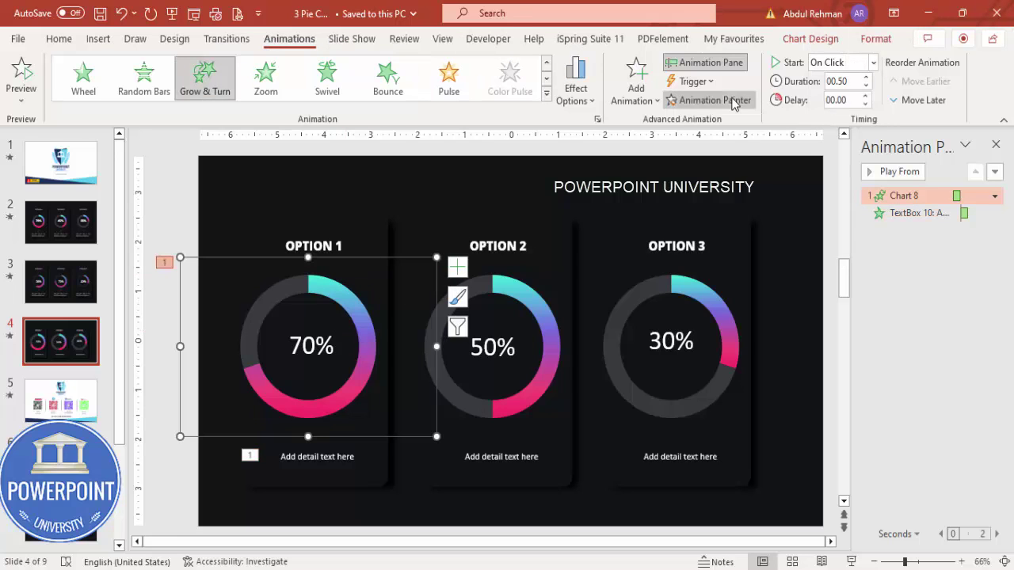
{"action": "left_click", "coordinate": [533, 291]}
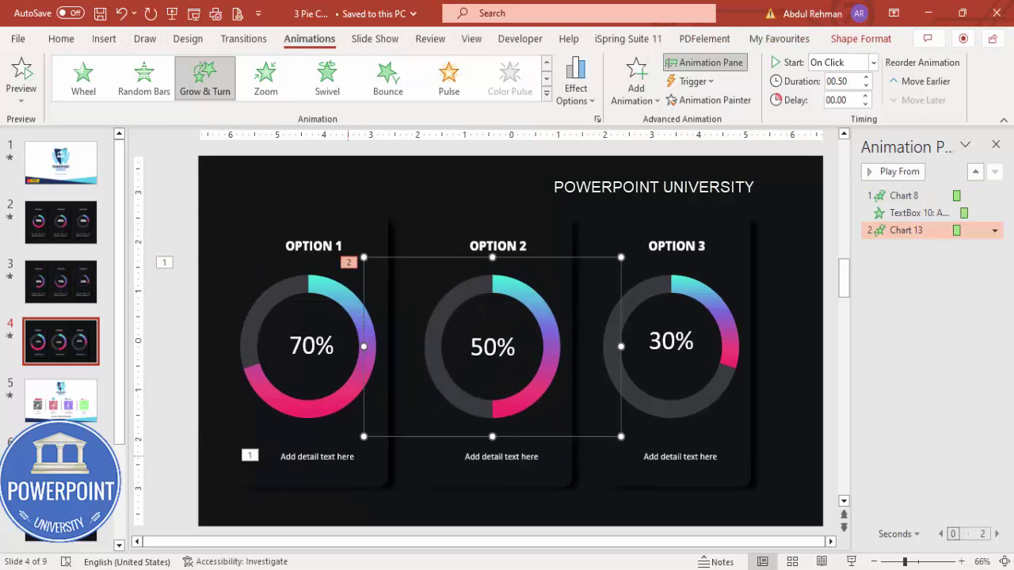
{"action": "double_click", "coordinate": [346, 457]}
{"action": "left_click", "coordinate": [690, 100]}
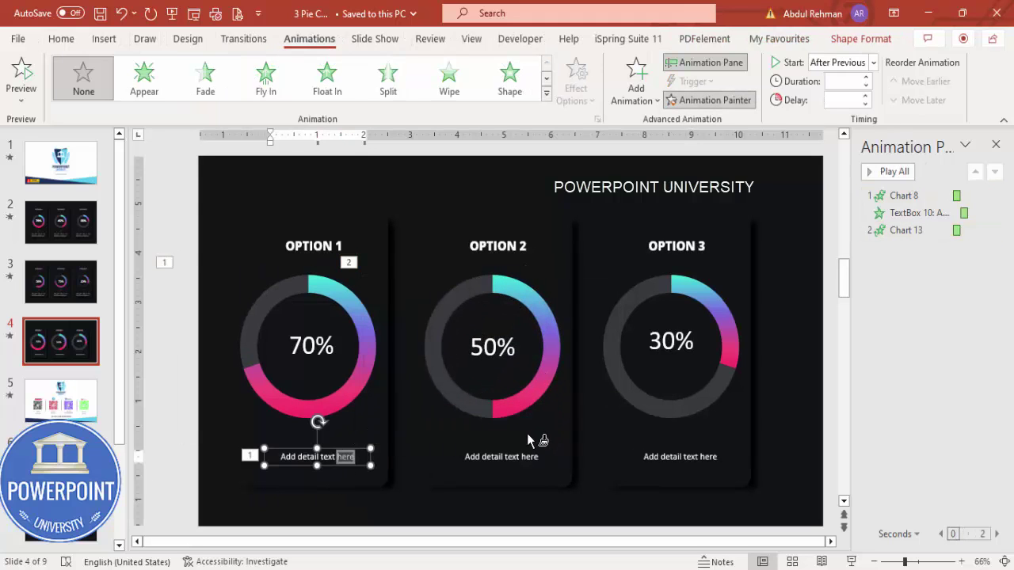
{"action": "left_click", "coordinate": [519, 456]}
Copy the OPTION 2 chart and caption animations to the OPTION 3 chart and caption with Animation Painter
{"action": "left_click", "coordinate": [537, 290]}
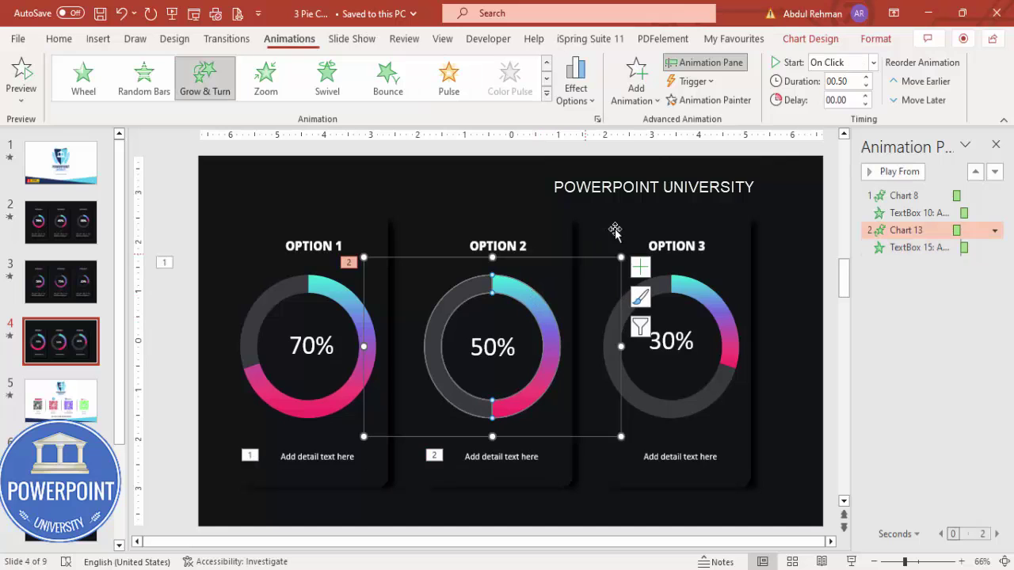
{"action": "left_click", "coordinate": [686, 100]}
{"action": "left_click", "coordinate": [705, 328]}
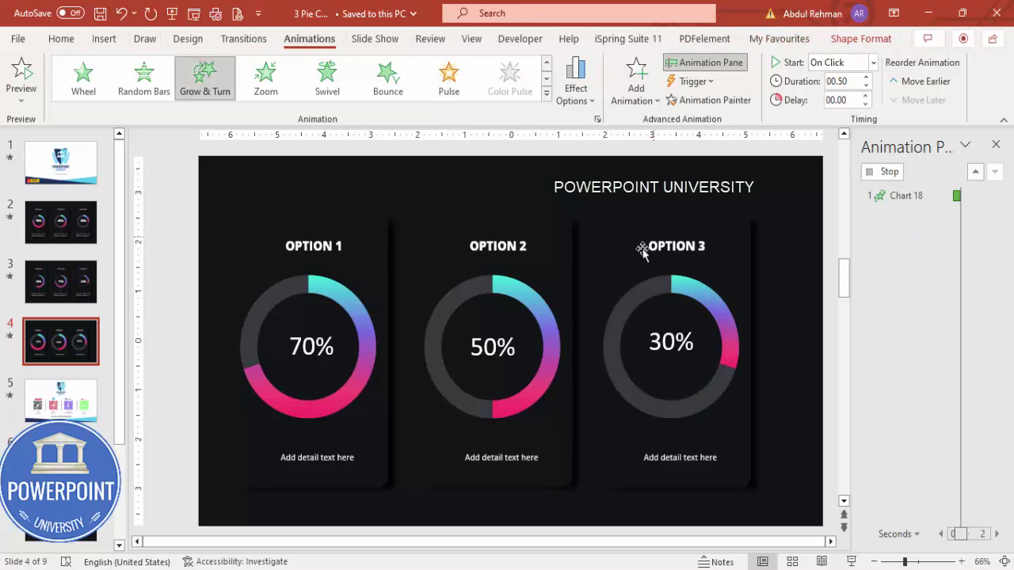
{"action": "left_click", "coordinate": [520, 456]}
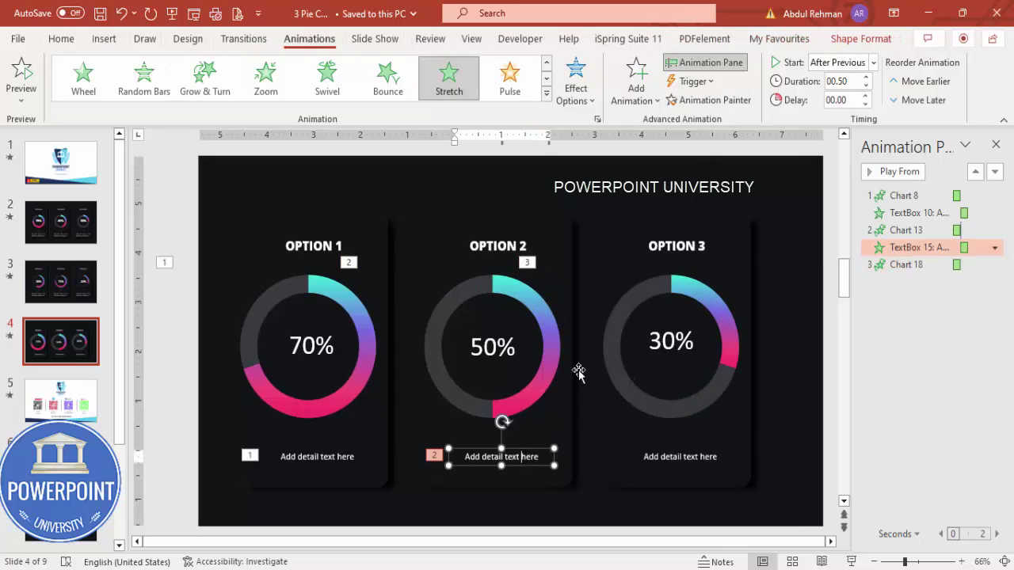
{"action": "left_click", "coordinate": [711, 100]}
{"action": "left_click", "coordinate": [677, 457]}
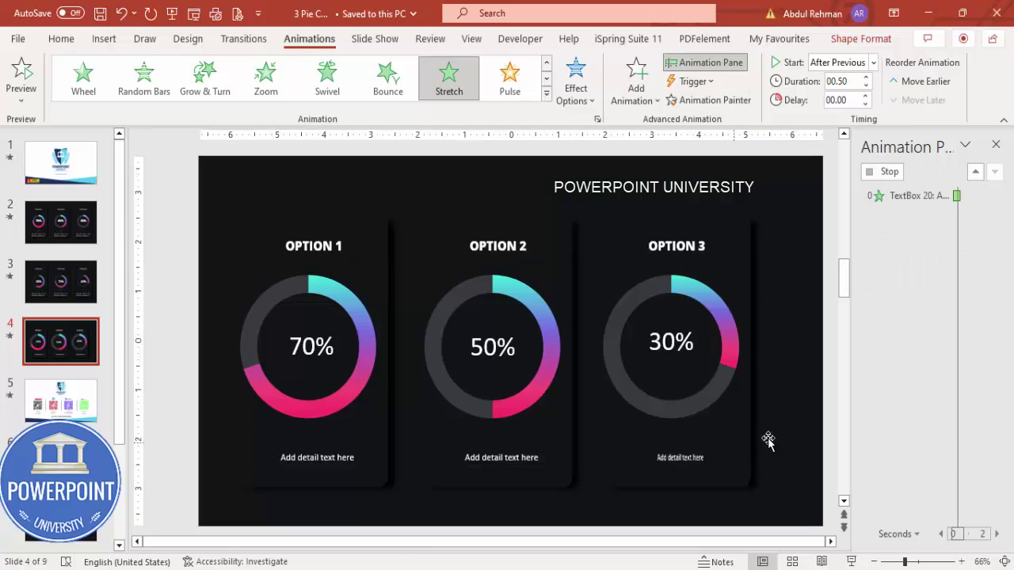